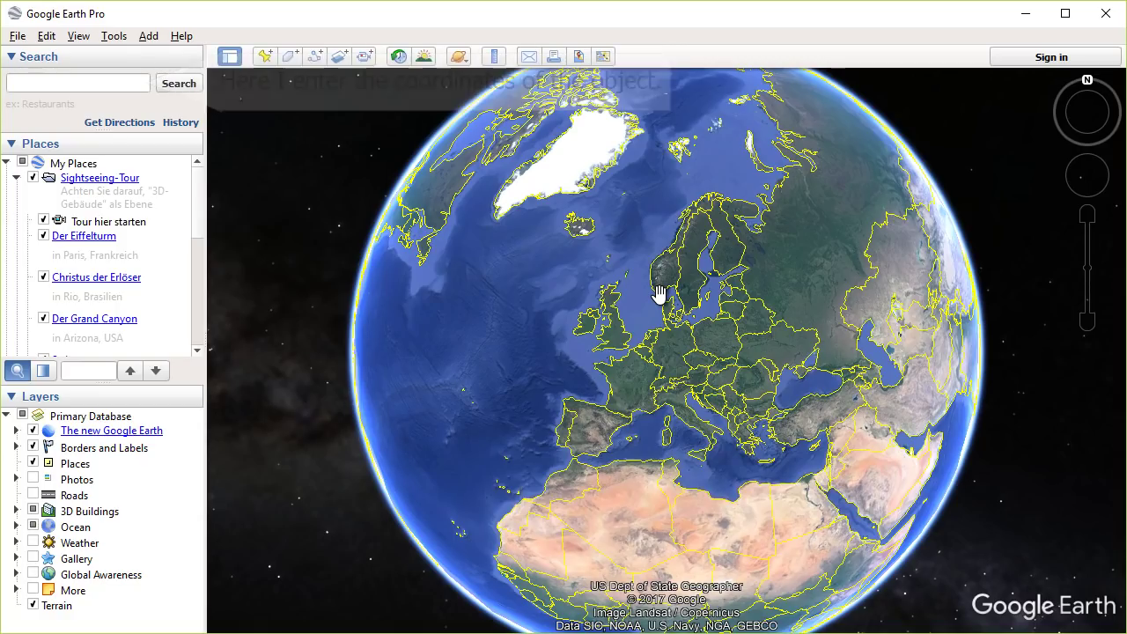
Step: Search the pasted building coordinates to fly to the placemark
{"action": "left_click", "coordinate": [102, 87]}
{"action": "type", "text": "51°28'56.69\"N  0° 5'7.75\"W"}
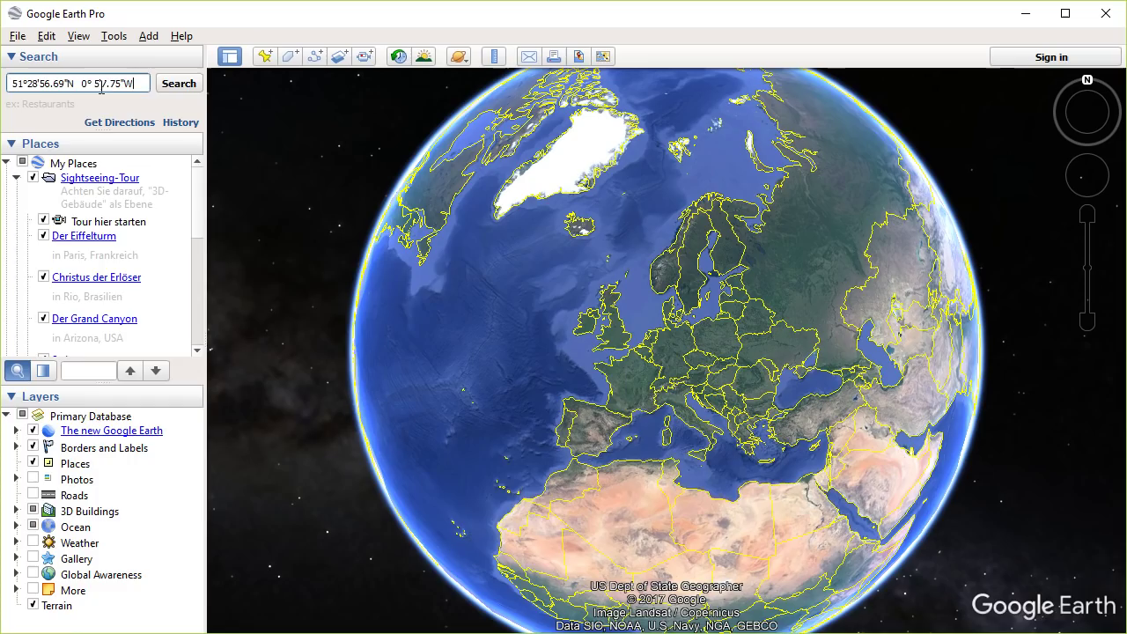
{"action": "left_click", "coordinate": [175, 87]}
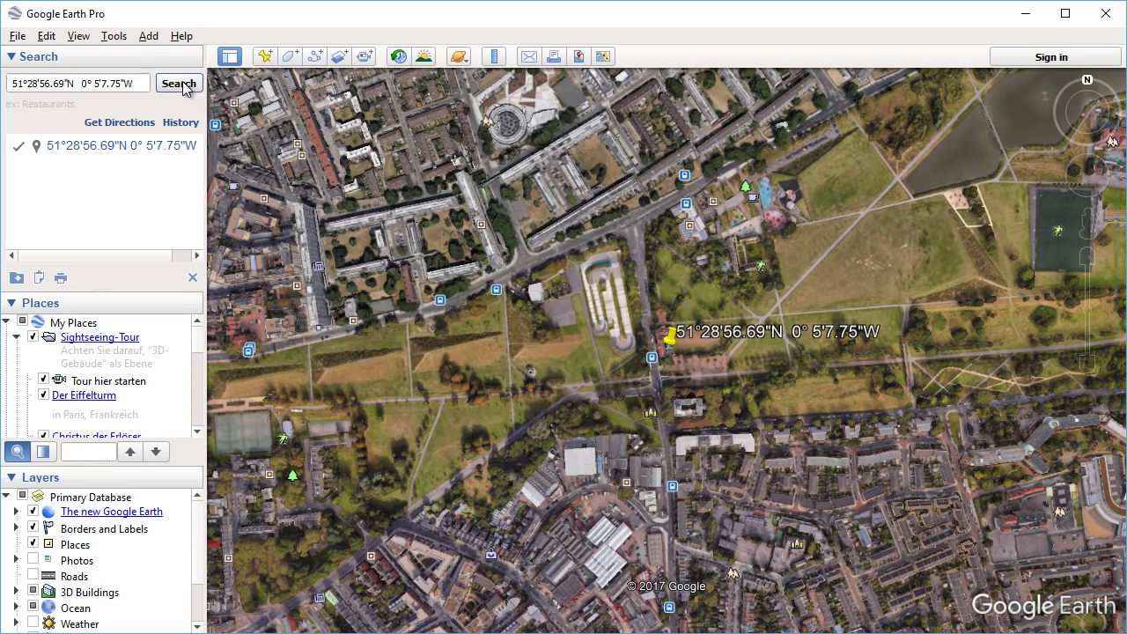
Step: Zoom in and rotate the view toward the red-roofed brick building
{"action": "scroll", "coordinate": [689, 392], "scroll_direction": "up", "scroll_amount": 2}
{"action": "scroll", "coordinate": [691, 392], "scroll_direction": "up", "scroll_amount": 3}
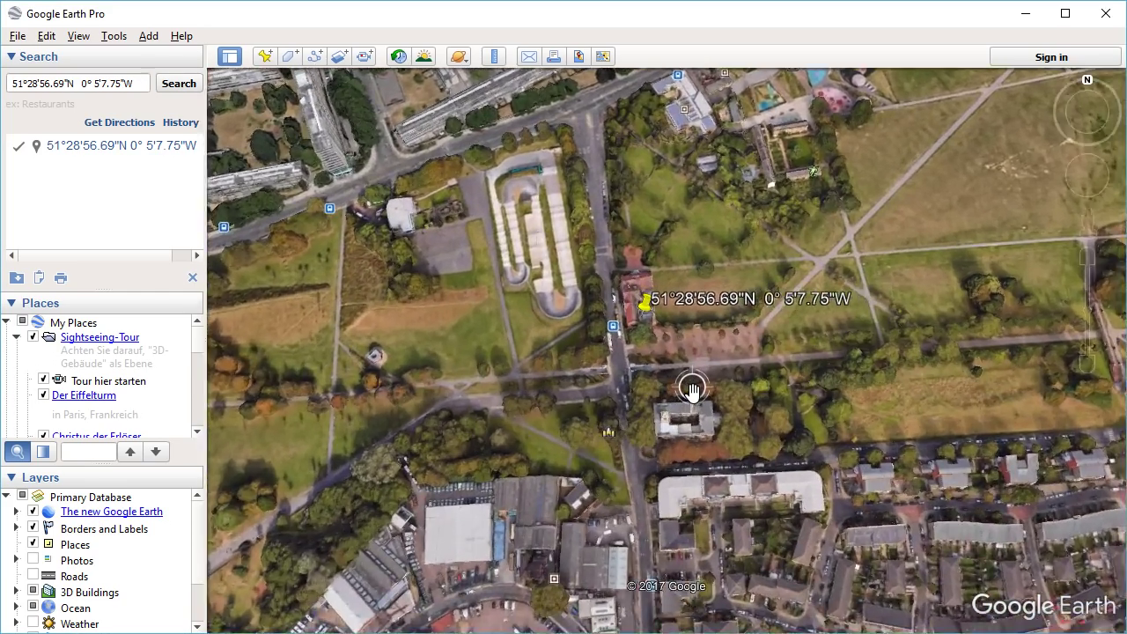
{"action": "key", "text": "shift+Left"}
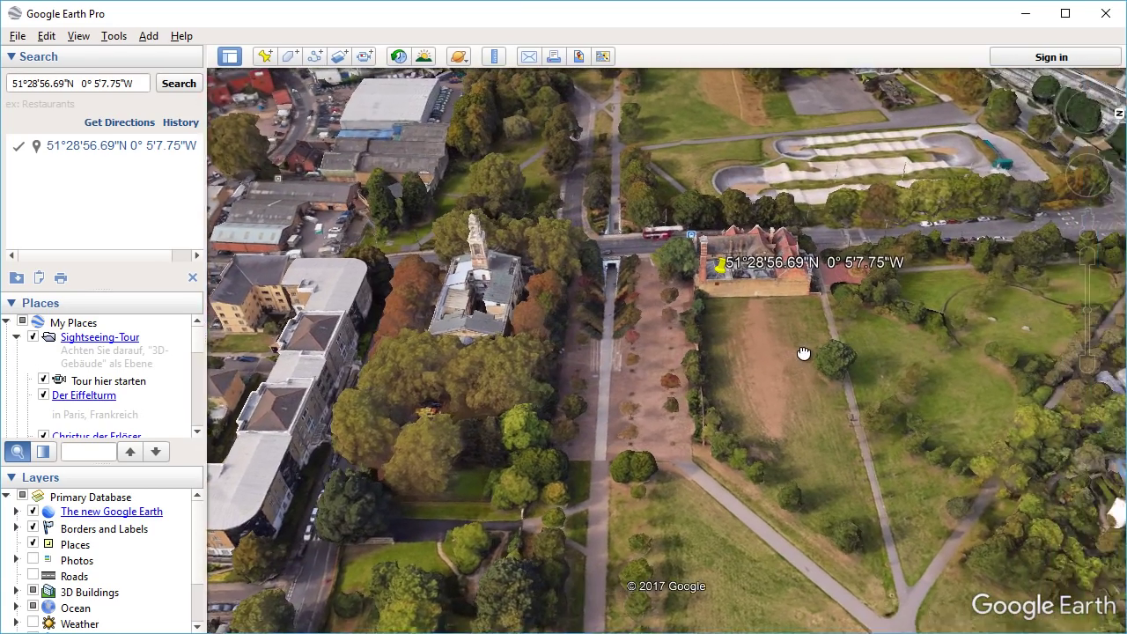
{"action": "scroll", "coordinate": [742, 322], "scroll_direction": "up", "scroll_amount": 3}
{"action": "scroll", "coordinate": [741, 322], "scroll_direction": "up", "scroll_amount": 3}
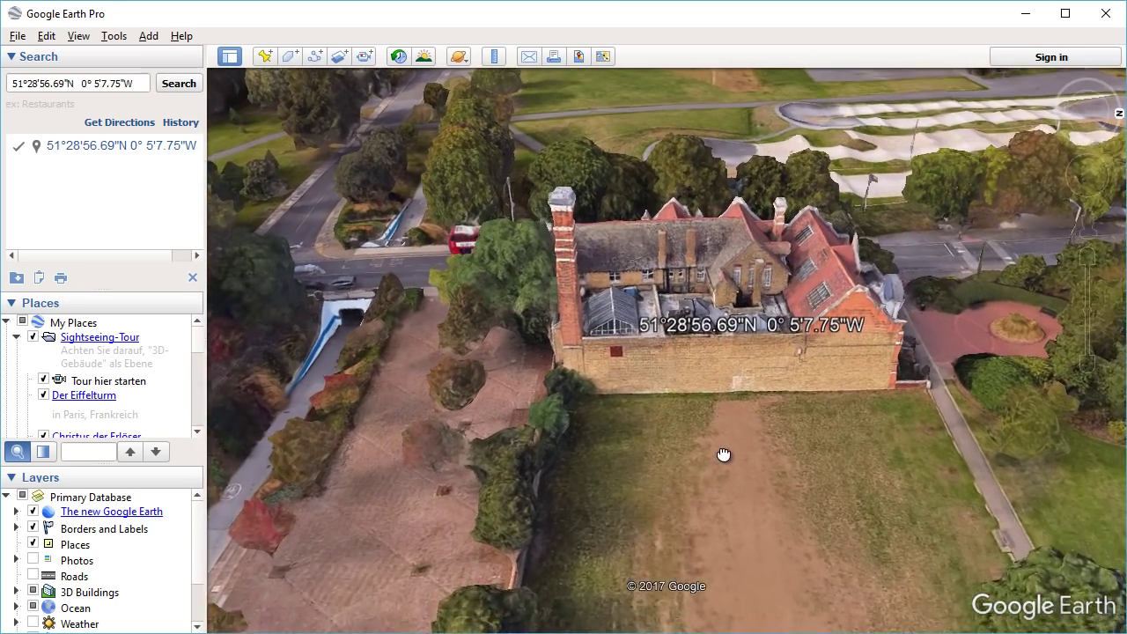
Step: Measure the roof's long edge with the 3D path ruler (19.94 m), then discard the measurement
{"action": "left_click_drag", "start_coordinate": [723, 454], "coordinate": [711, 511]}
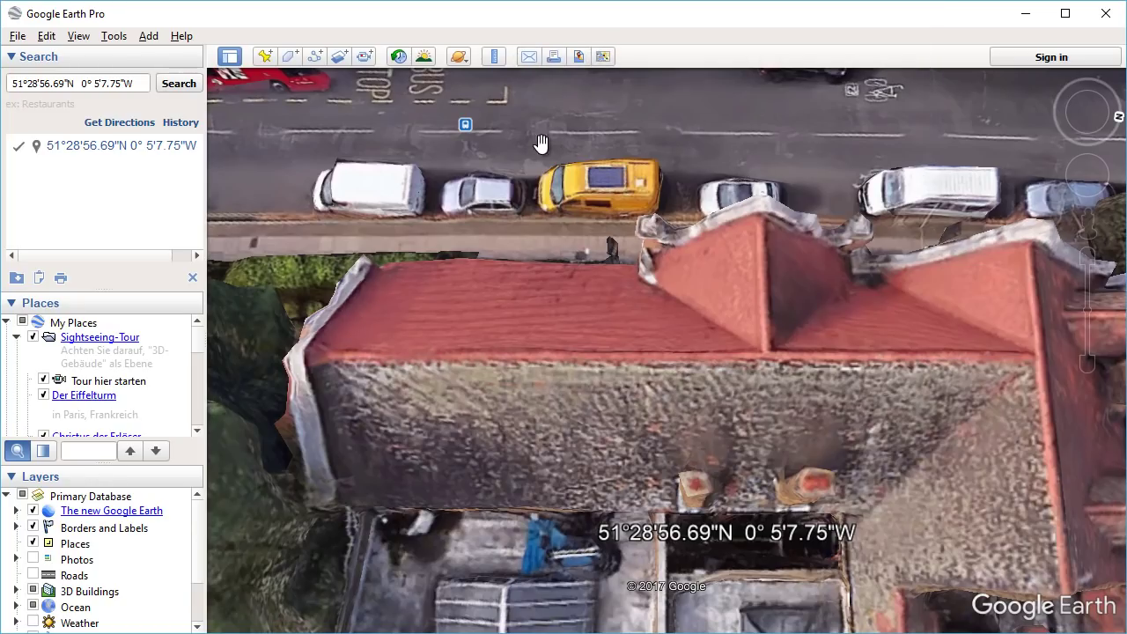
{"action": "left_click", "coordinate": [496, 58]}
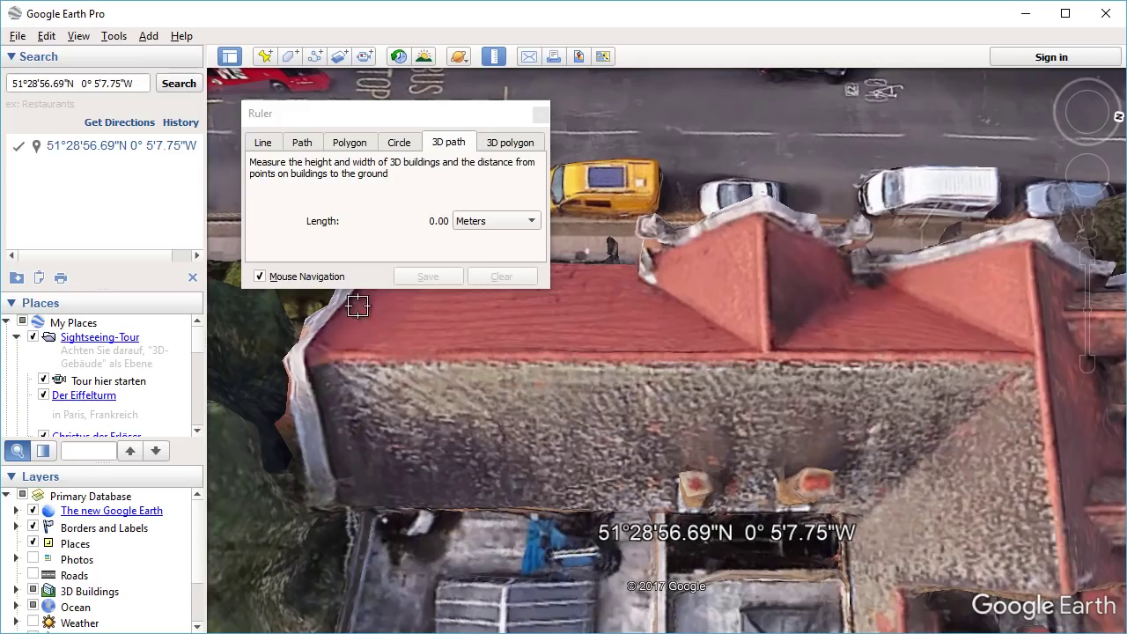
{"action": "left_click", "coordinate": [309, 363]}
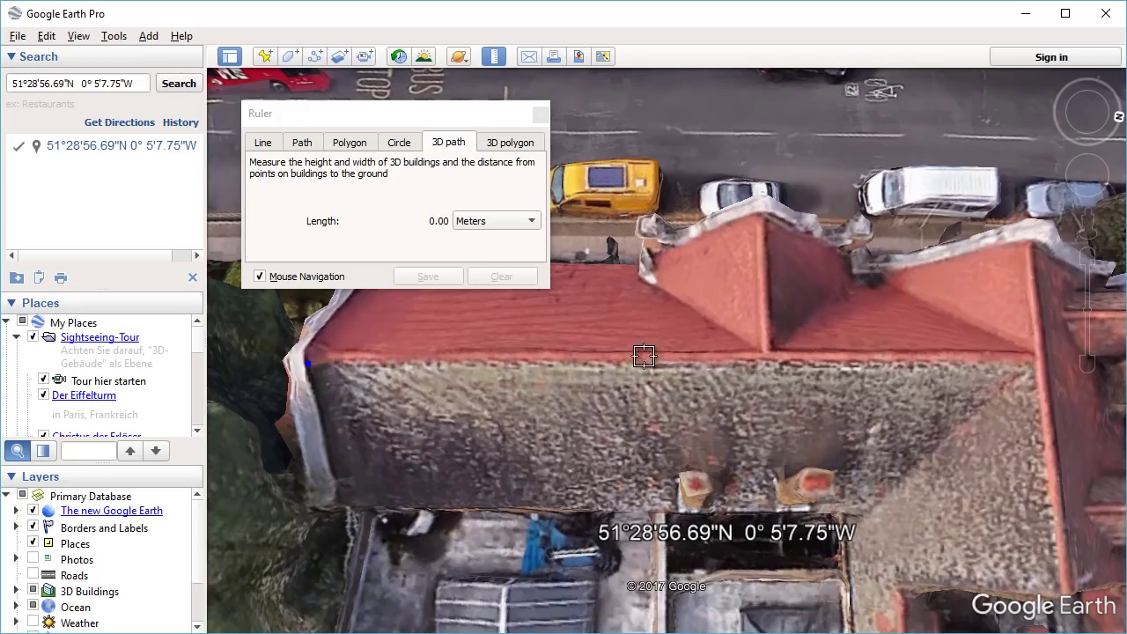
{"action": "left_click", "coordinate": [1033, 358]}
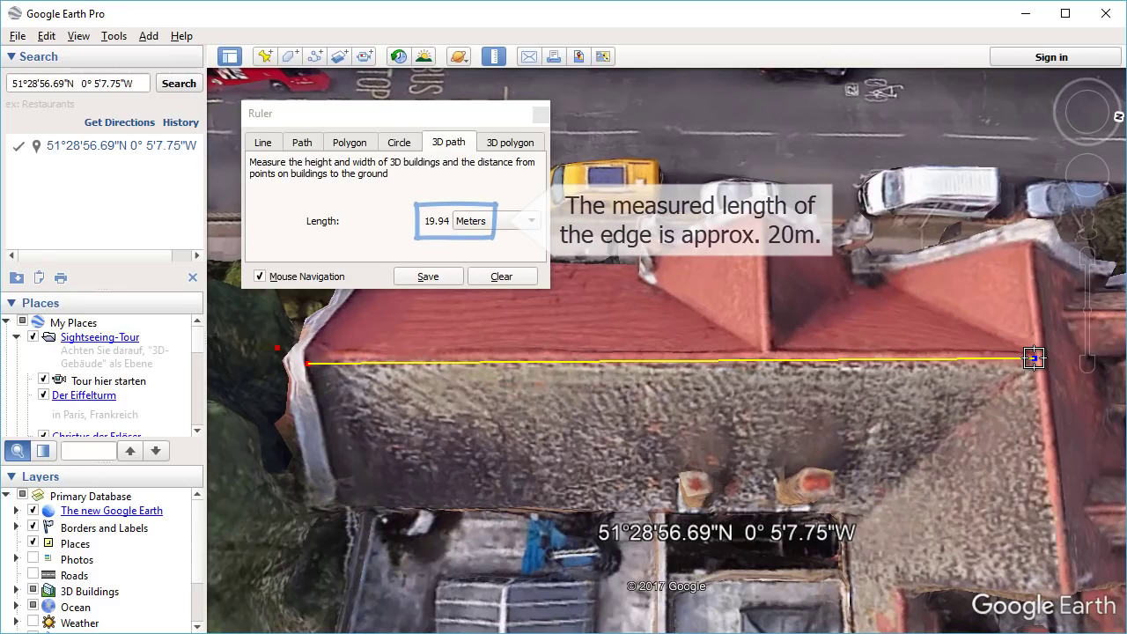
{"action": "left_click", "coordinate": [539, 114]}
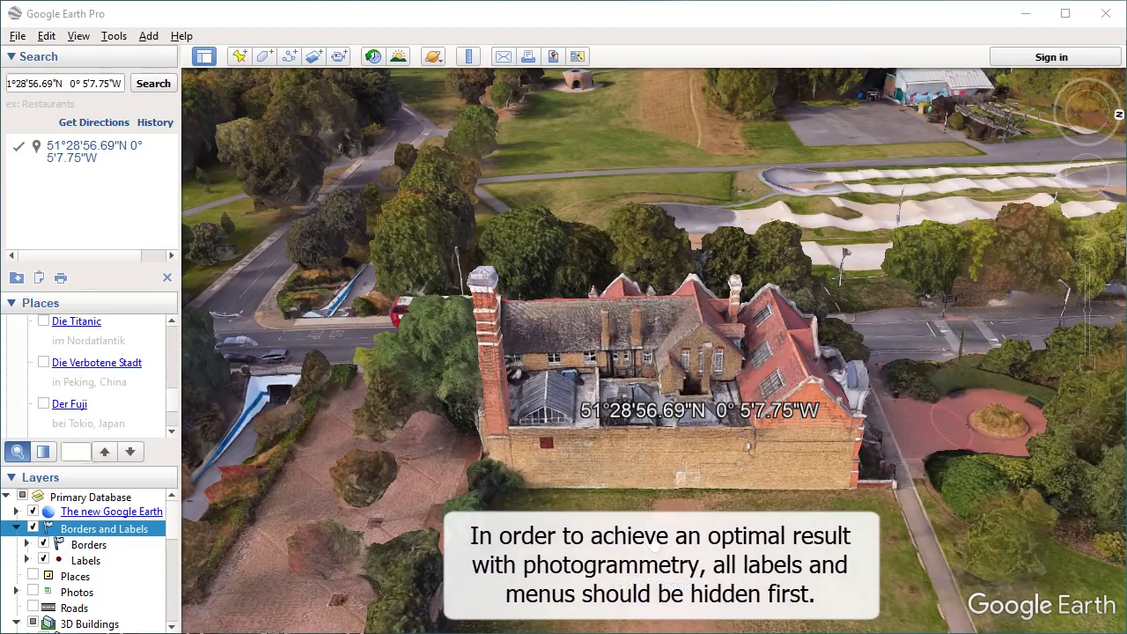
Step: Cut the coordinate placemark and turn off the Borders and Labels layer
{"action": "right_click", "coordinate": [566, 415]}
{"action": "left_click", "coordinate": [589, 425]}
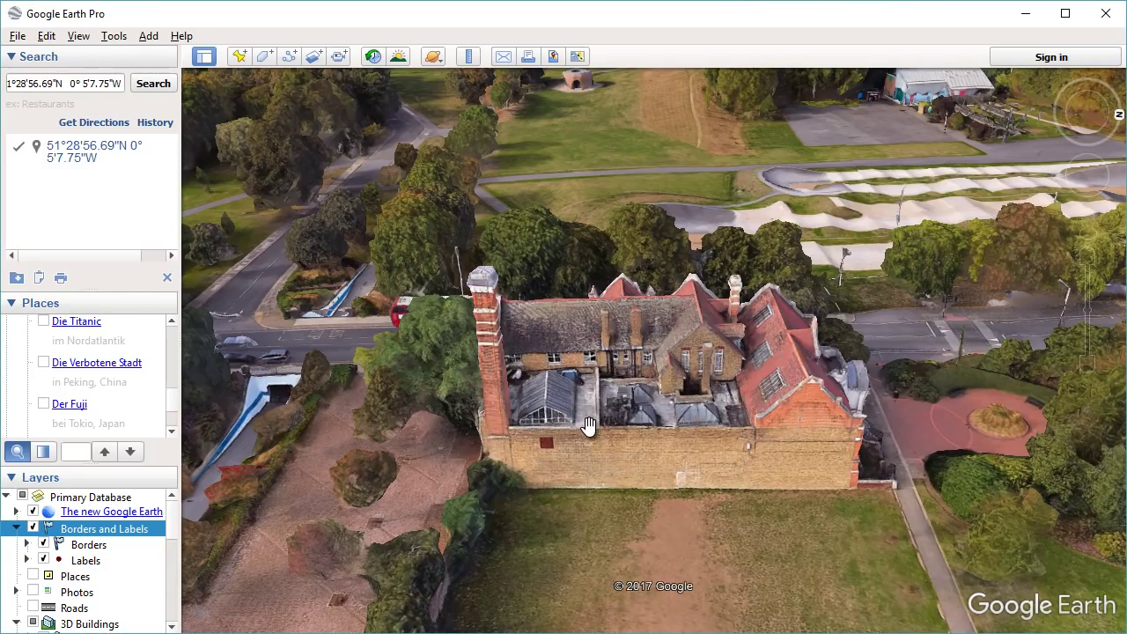
{"action": "left_click", "coordinate": [33, 529]}
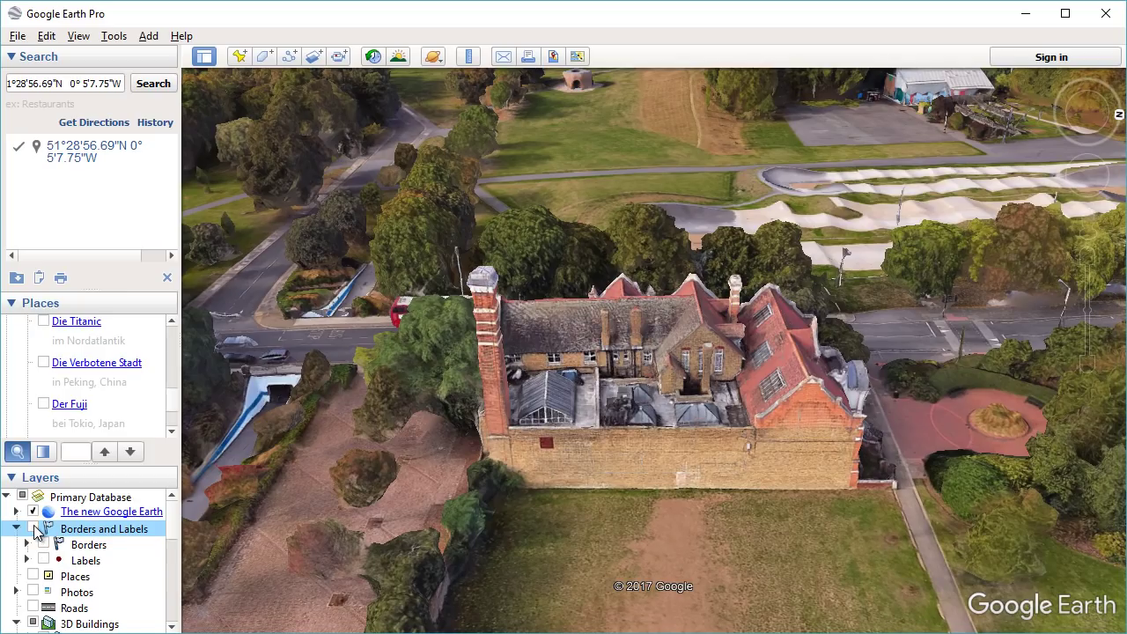
{"action": "scroll", "coordinate": [53, 538], "scroll_direction": "down", "scroll_amount": 2}
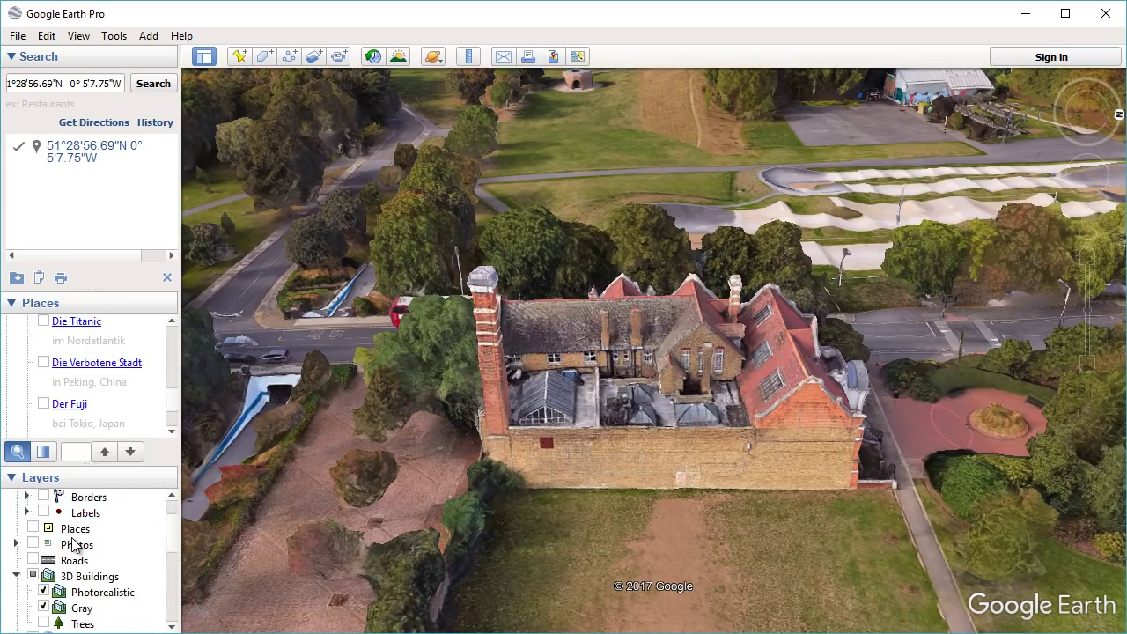
{"action": "scroll", "coordinate": [75, 544], "scroll_direction": "down", "scroll_amount": 4}
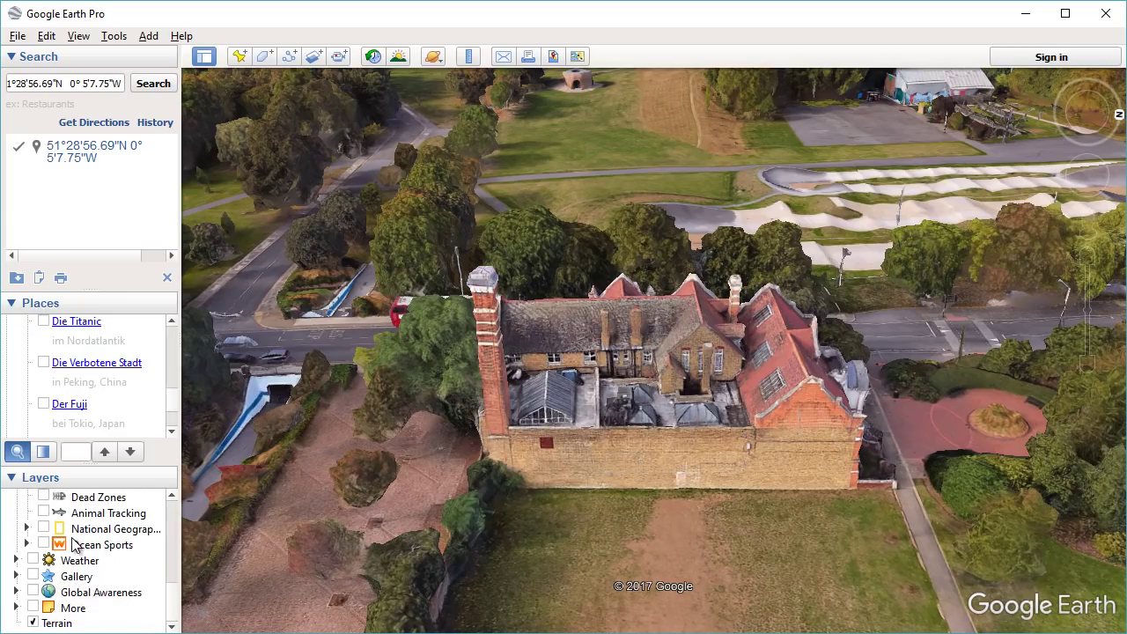
{"action": "scroll", "coordinate": [75, 544], "scroll_direction": "up", "scroll_amount": 6}
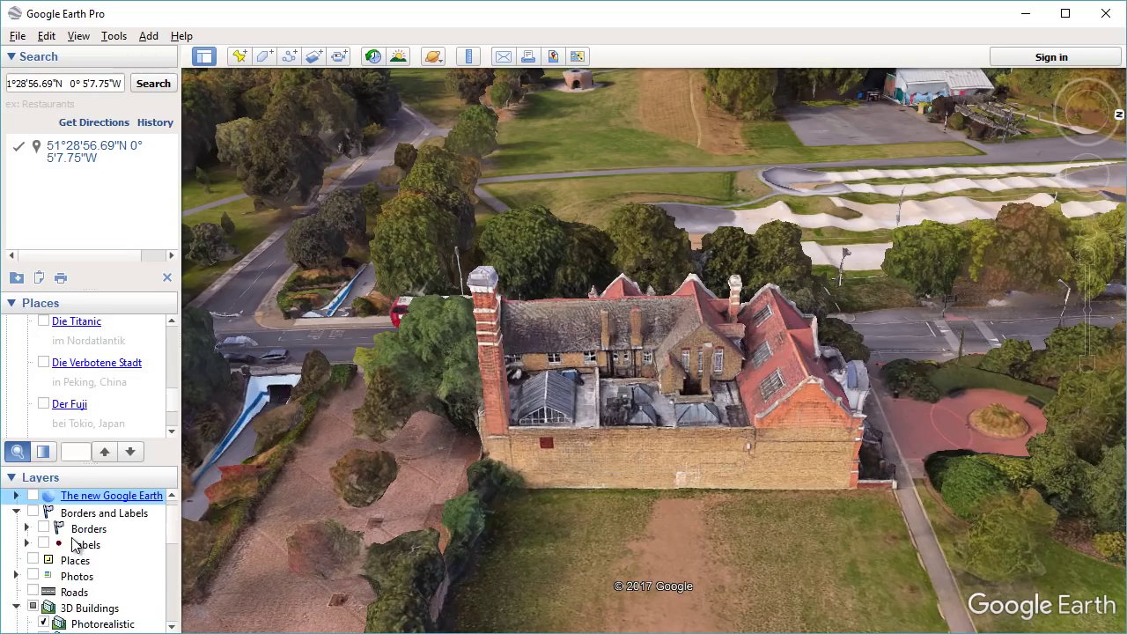
Step: Hide the toolbar and the sidebar from the View menu
{"action": "left_click", "coordinate": [79, 36]}
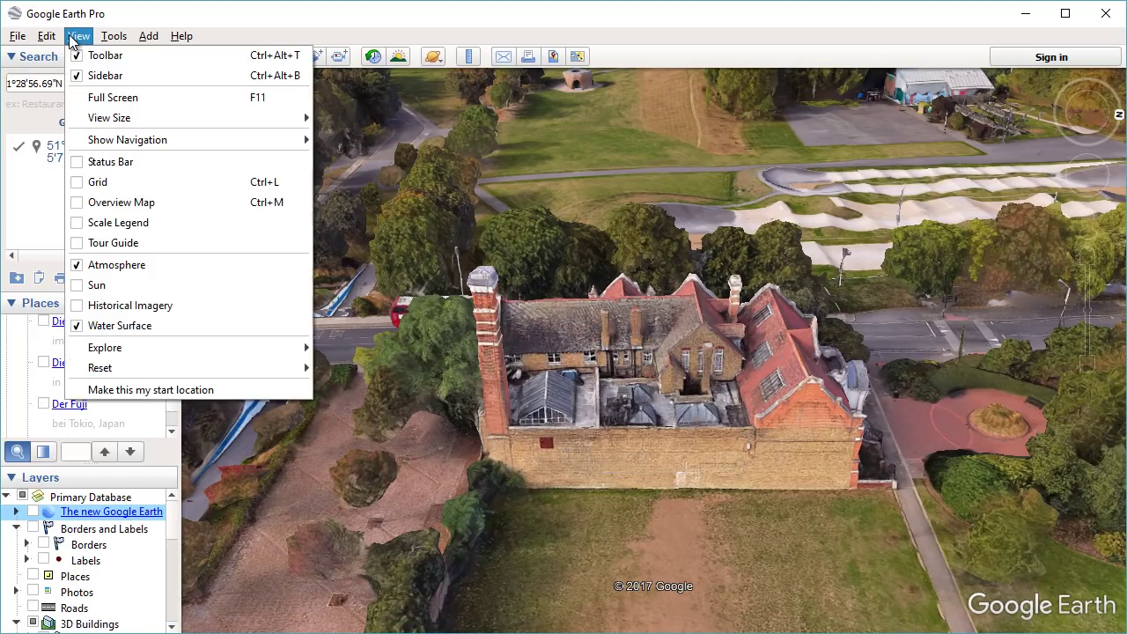
{"action": "left_click", "coordinate": [85, 56]}
{"action": "left_click", "coordinate": [78, 35]}
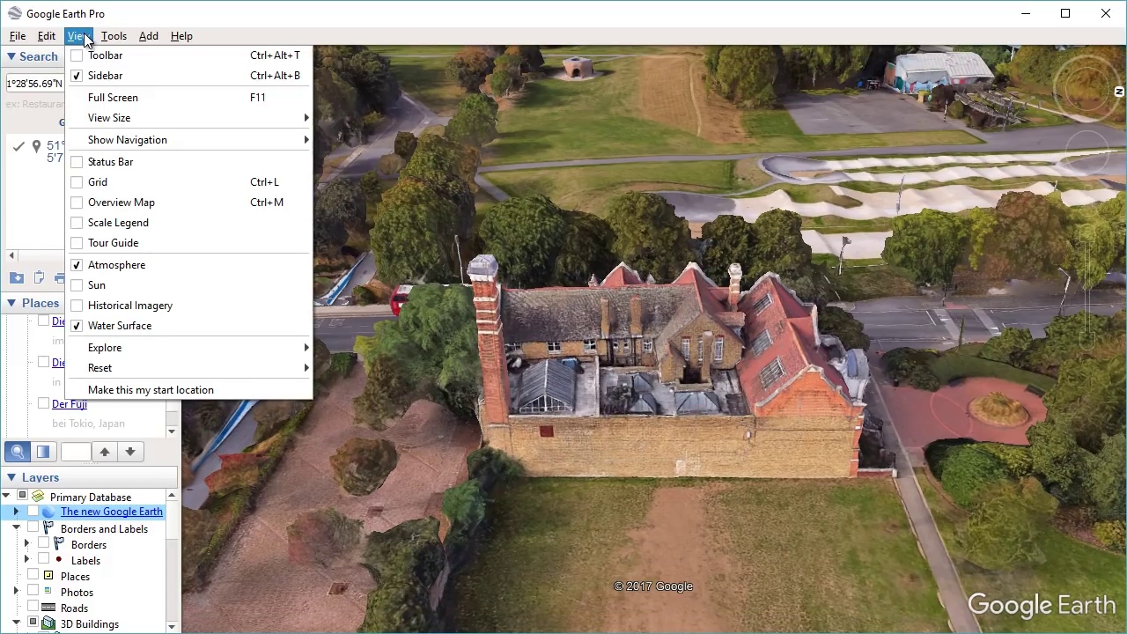
{"action": "left_click", "coordinate": [87, 76]}
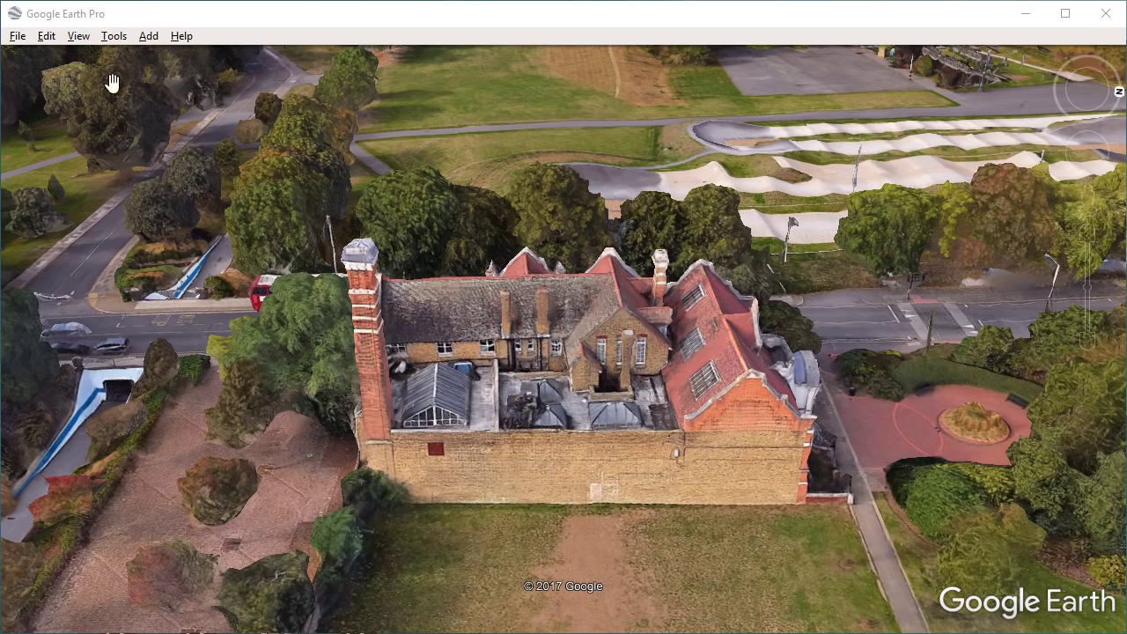
Step: Orbit and tilt around the building's roof to a new bird's-eye angle
{"action": "middle_click_drag", "start_coordinate": [634, 391], "coordinate": [492, 411]}
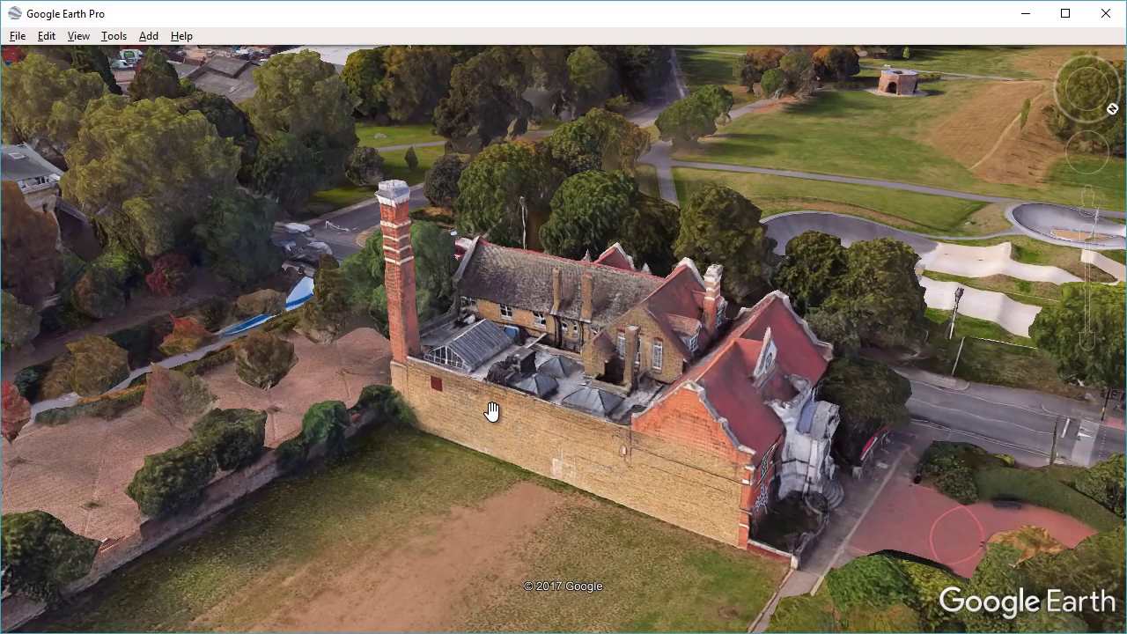
{"action": "middle_click_drag", "start_coordinate": [563, 381], "coordinate": [520, 360]}
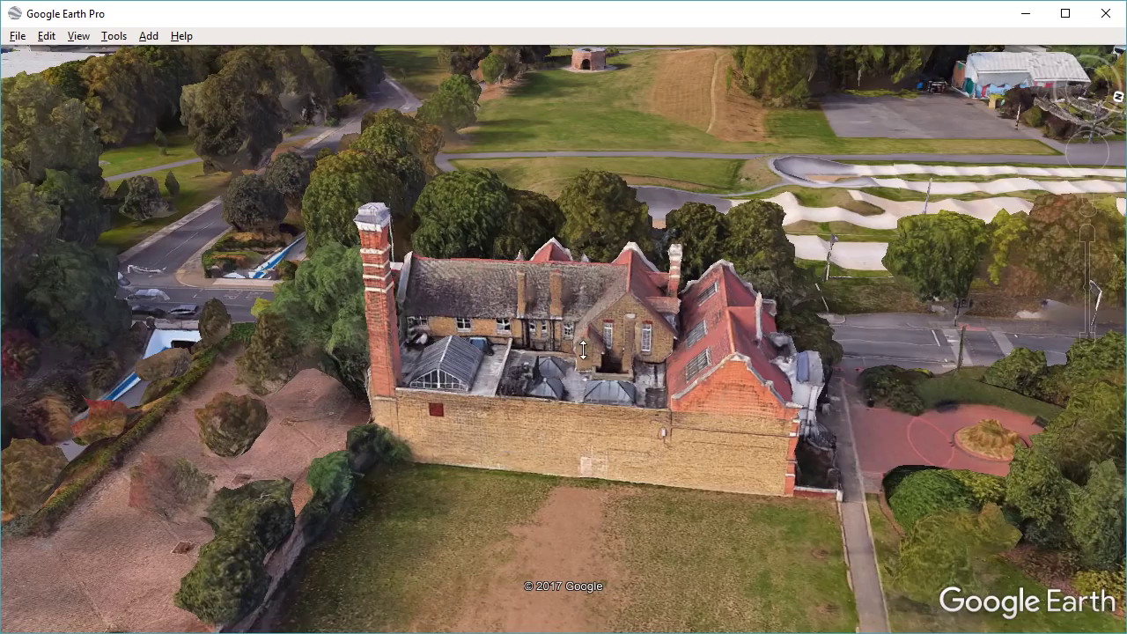
{"action": "middle_click_drag", "start_coordinate": [576, 346], "coordinate": [704, 354]}
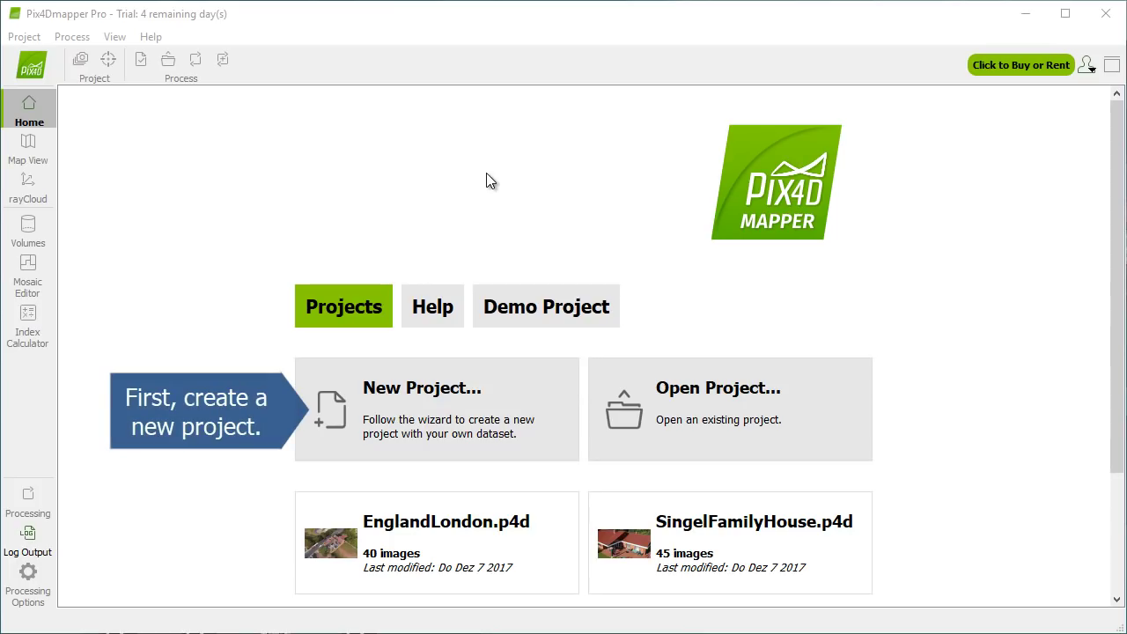
Step: Create a new project named Model England in C:\3D Models\Model England
{"action": "left_click", "coordinate": [424, 398]}
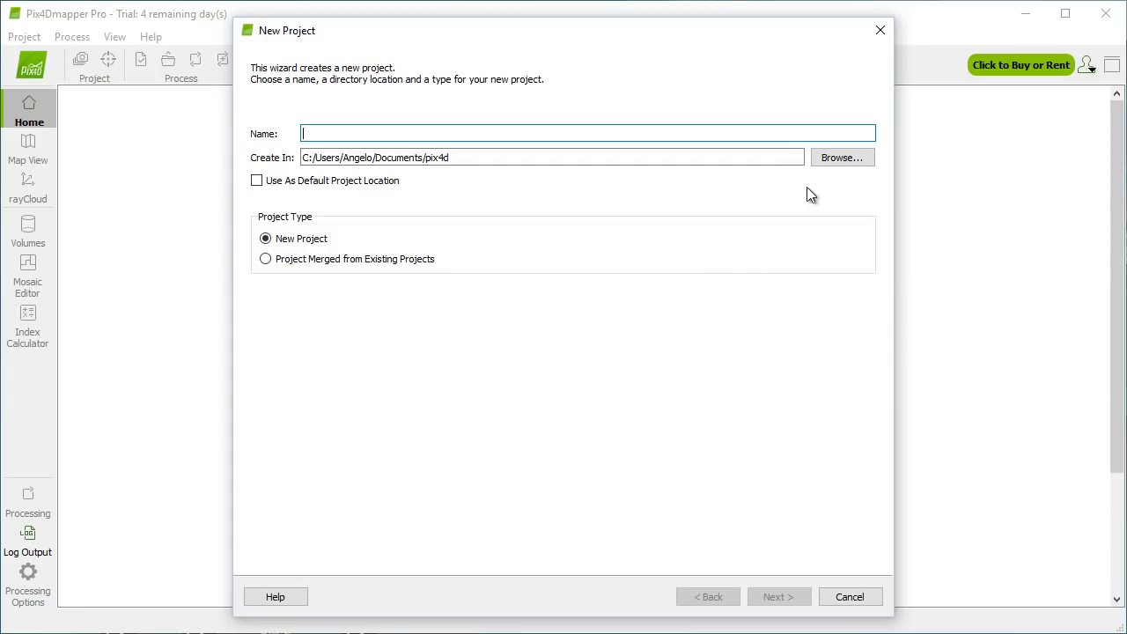
{"action": "left_click", "coordinate": [839, 162]}
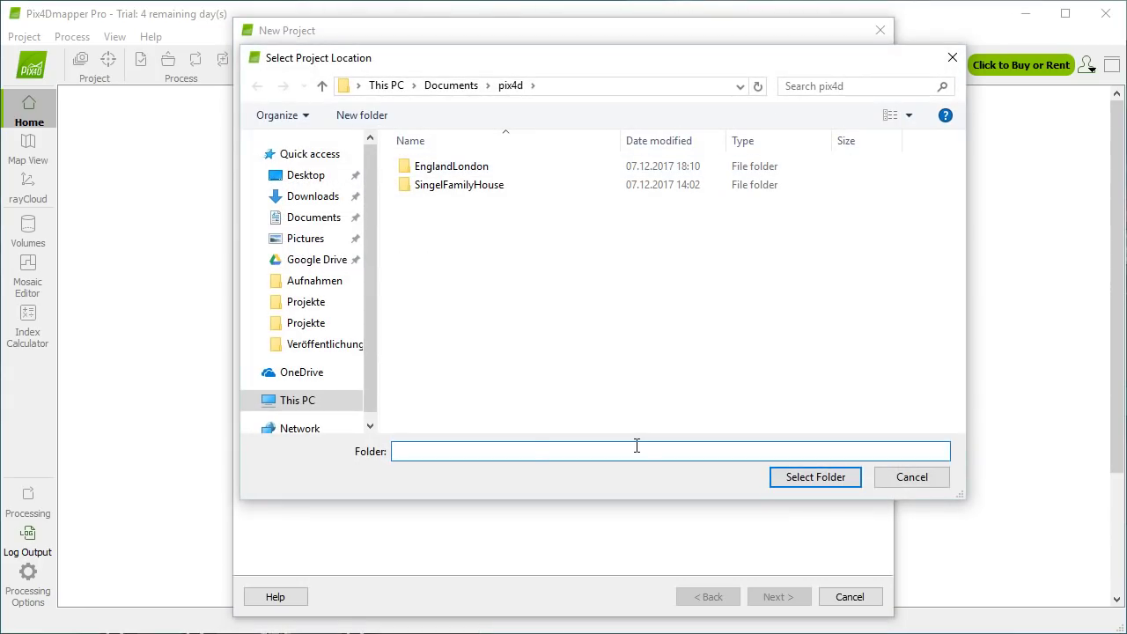
{"action": "type", "text": "C:\\3D Models\\Model England"}
{"action": "left_click", "coordinate": [793, 474]}
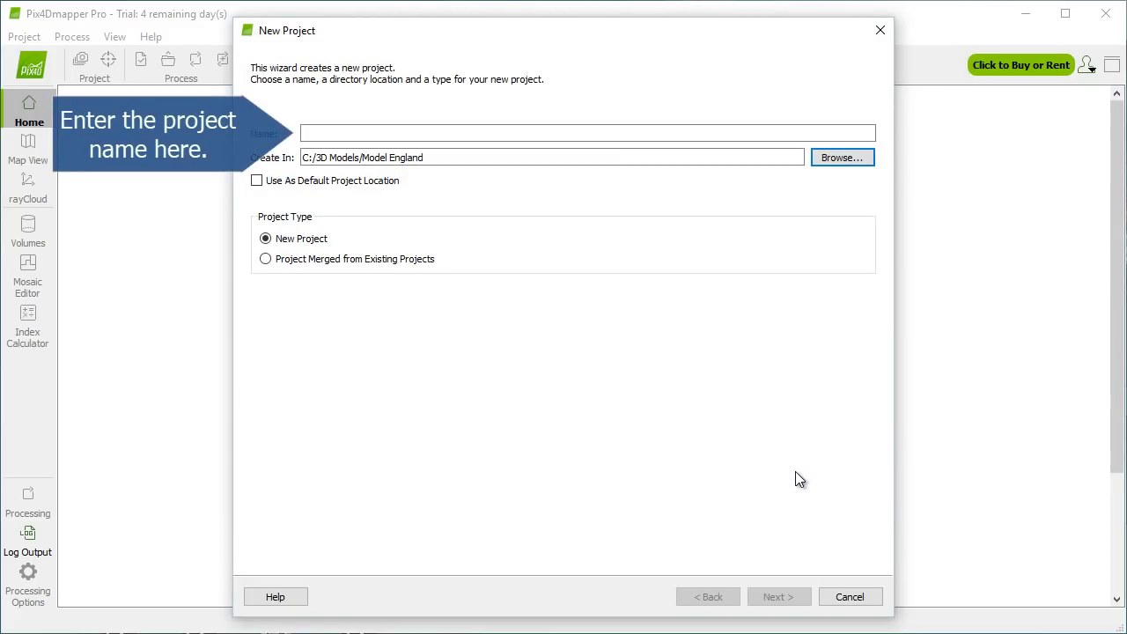
{"action": "left_click", "coordinate": [421, 132]}
{"action": "type", "text": "Model"}
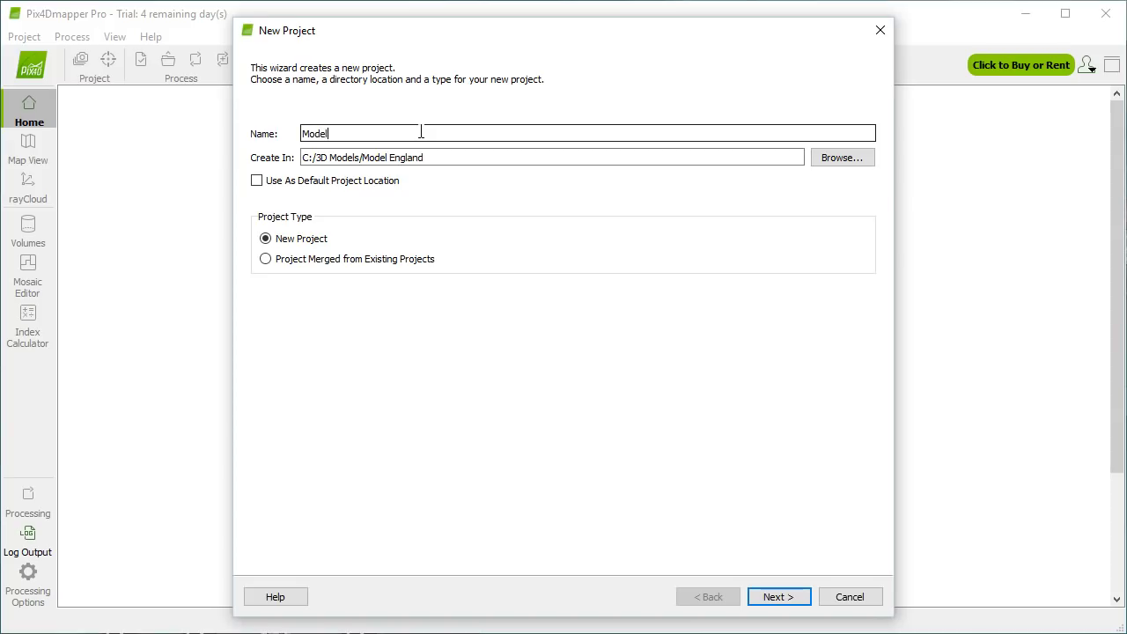
{"action": "type", "text": " England"}
{"action": "left_click", "coordinate": [771, 597]}
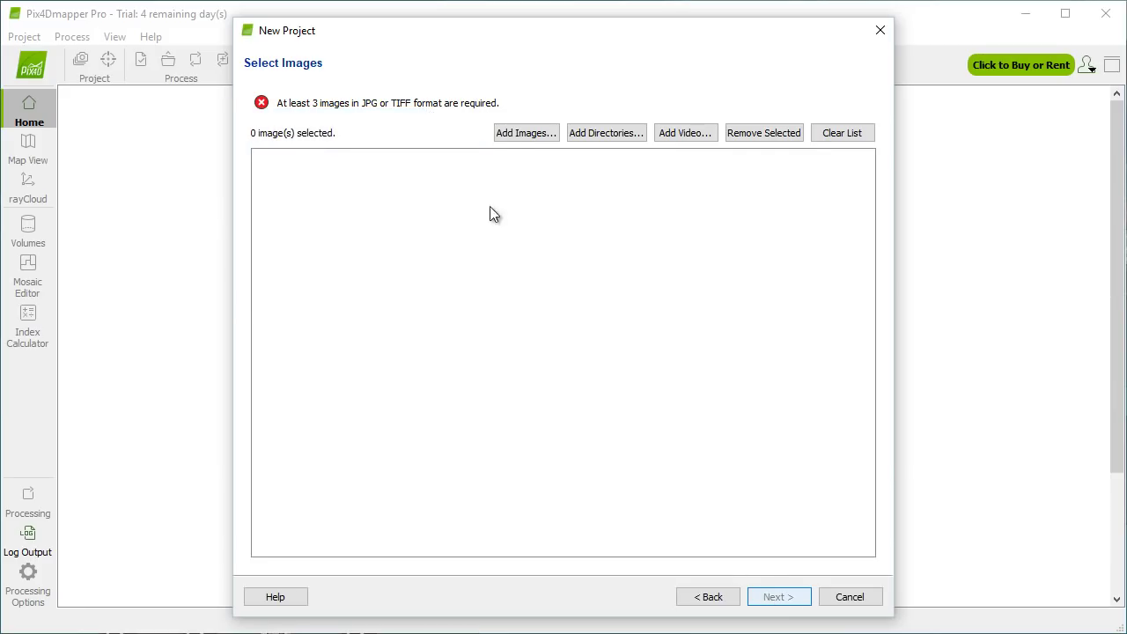
Step: Add all 40 screenshots from the Model England folder to the project
{"action": "left_click", "coordinate": [515, 136]}
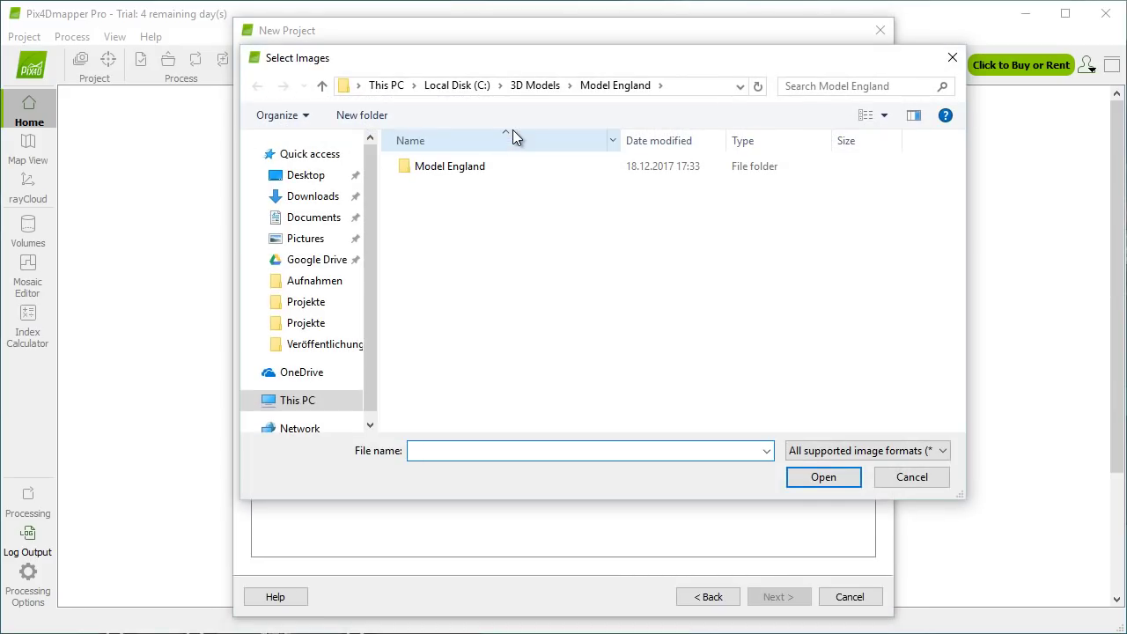
{"action": "key", "text": "Return"}
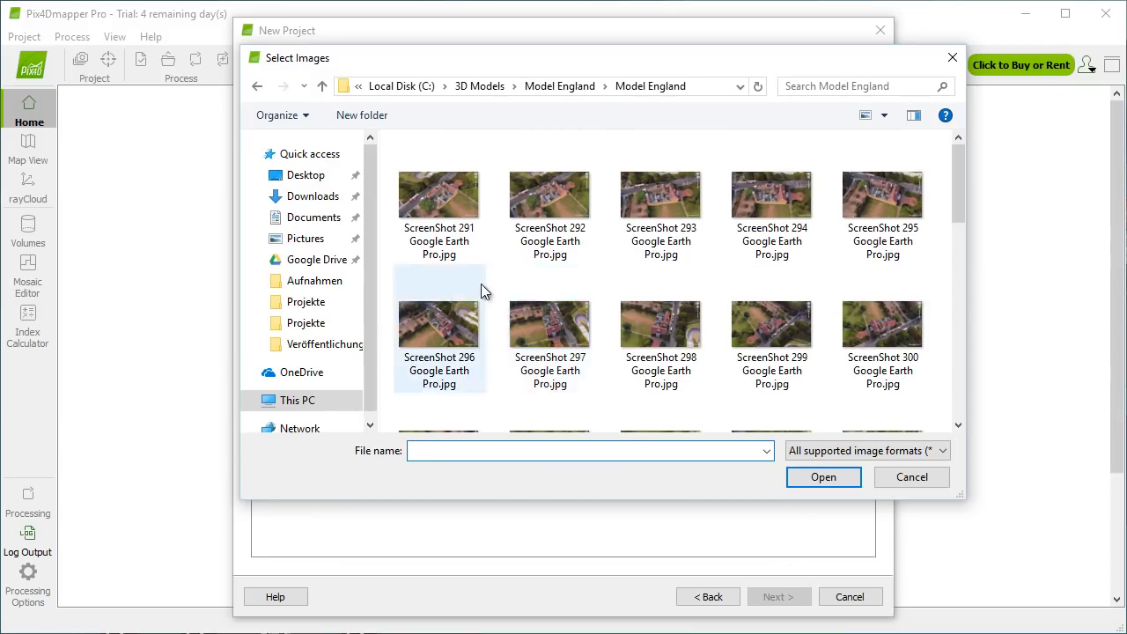
{"action": "key", "text": "ctrl+a"}
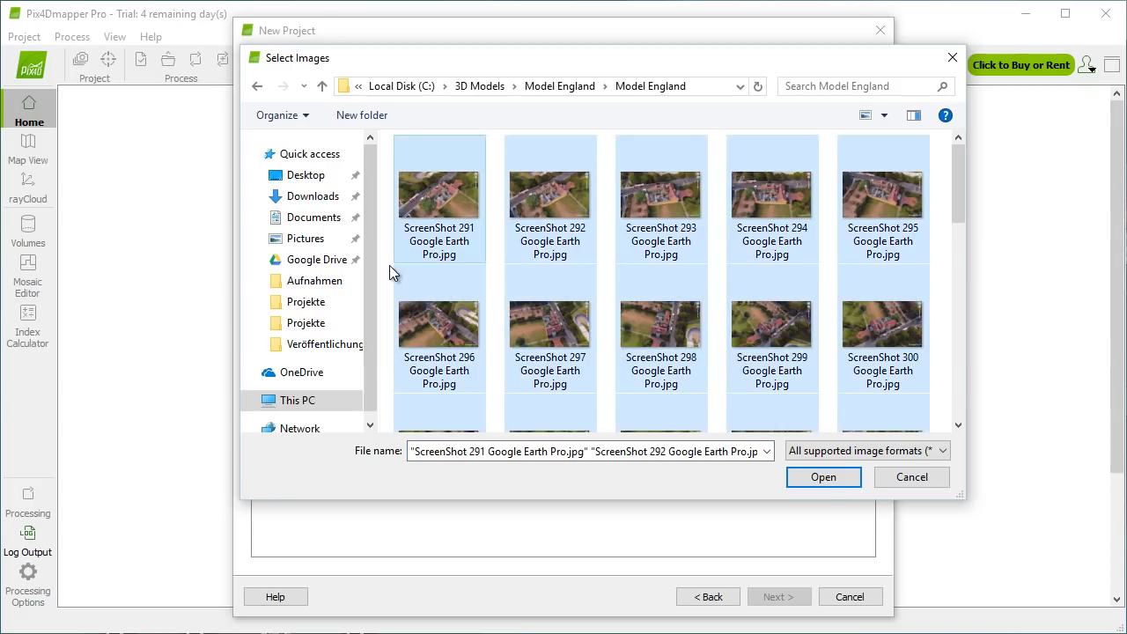
{"action": "left_click", "coordinate": [832, 481]}
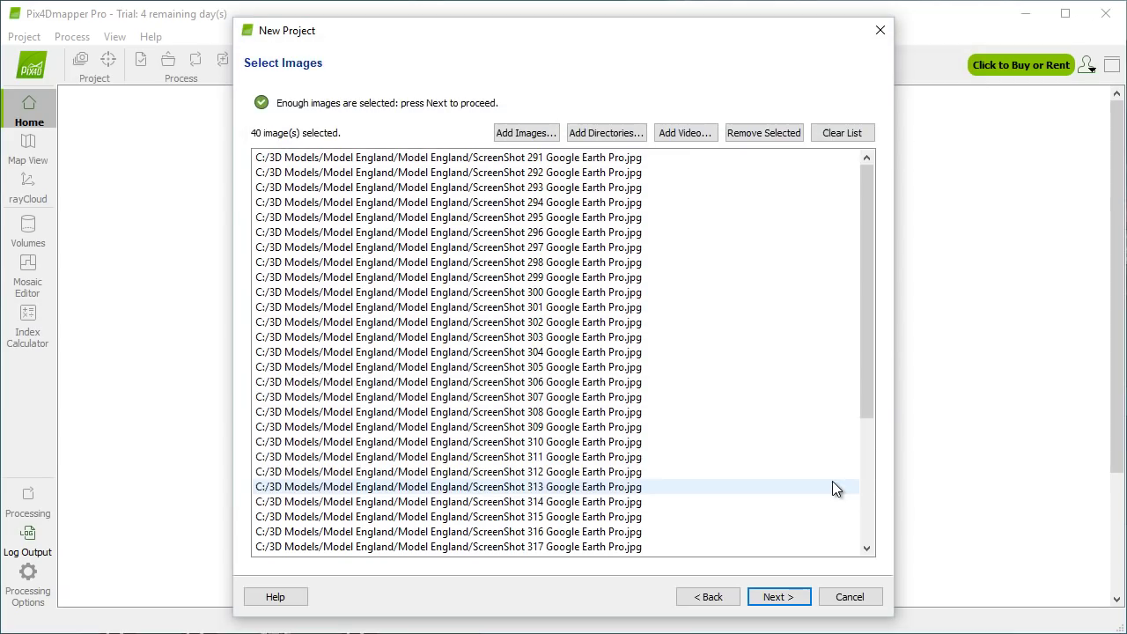
{"action": "left_click", "coordinate": [785, 598]}
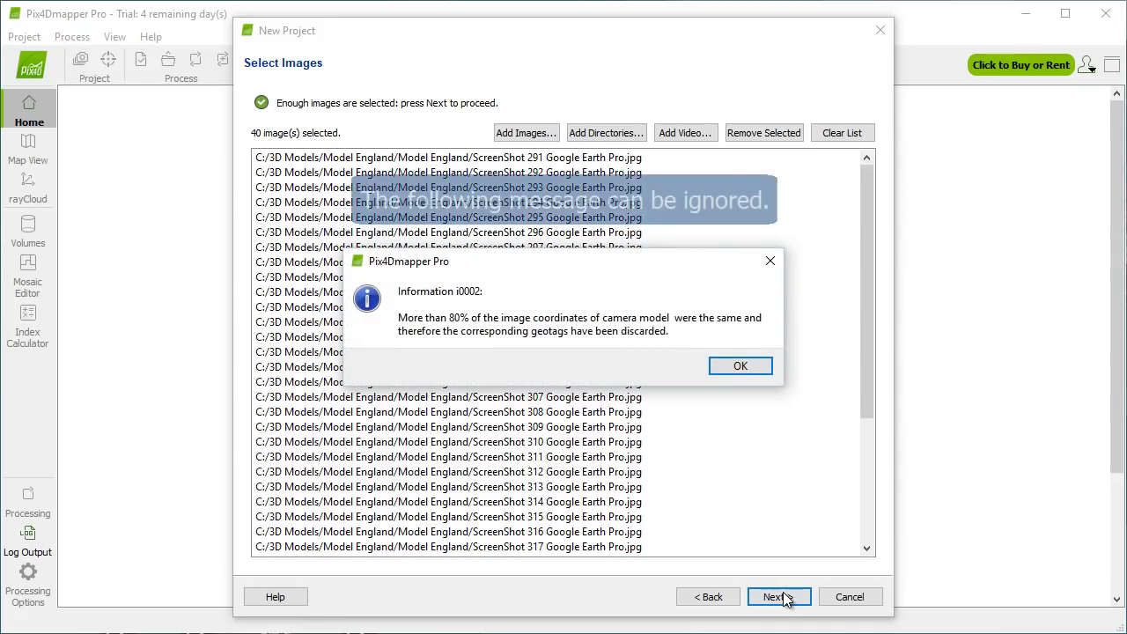
Step: Dismiss the geotag notice and accept the default image properties and coordinate system
{"action": "left_click", "coordinate": [744, 369]}
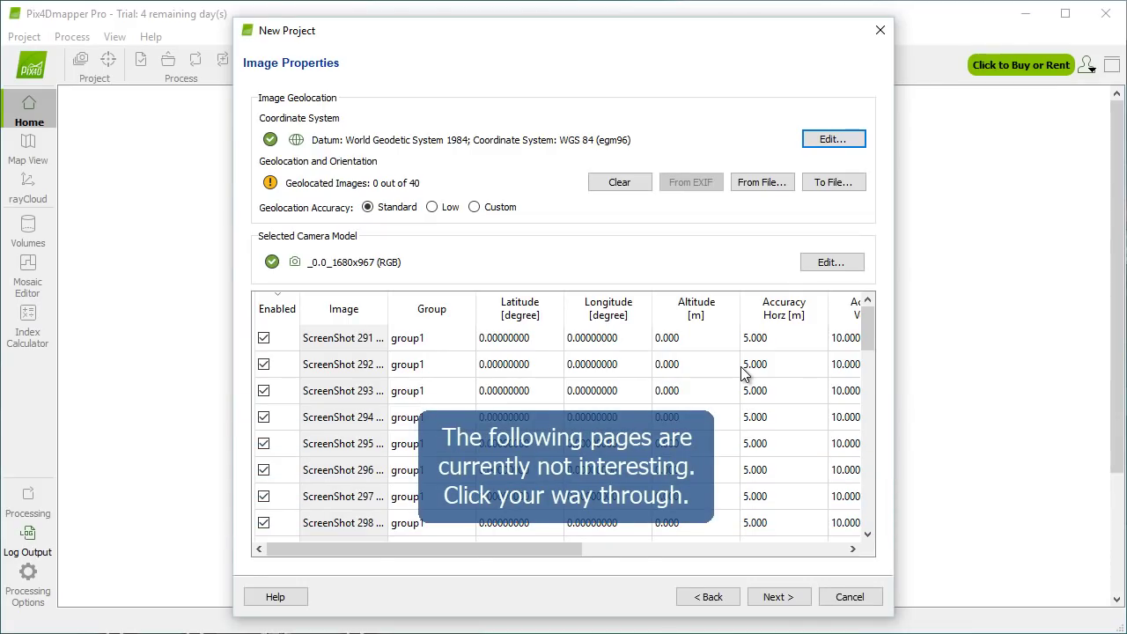
{"action": "left_click", "coordinate": [772, 602]}
{"action": "left_click", "coordinate": [768, 598]}
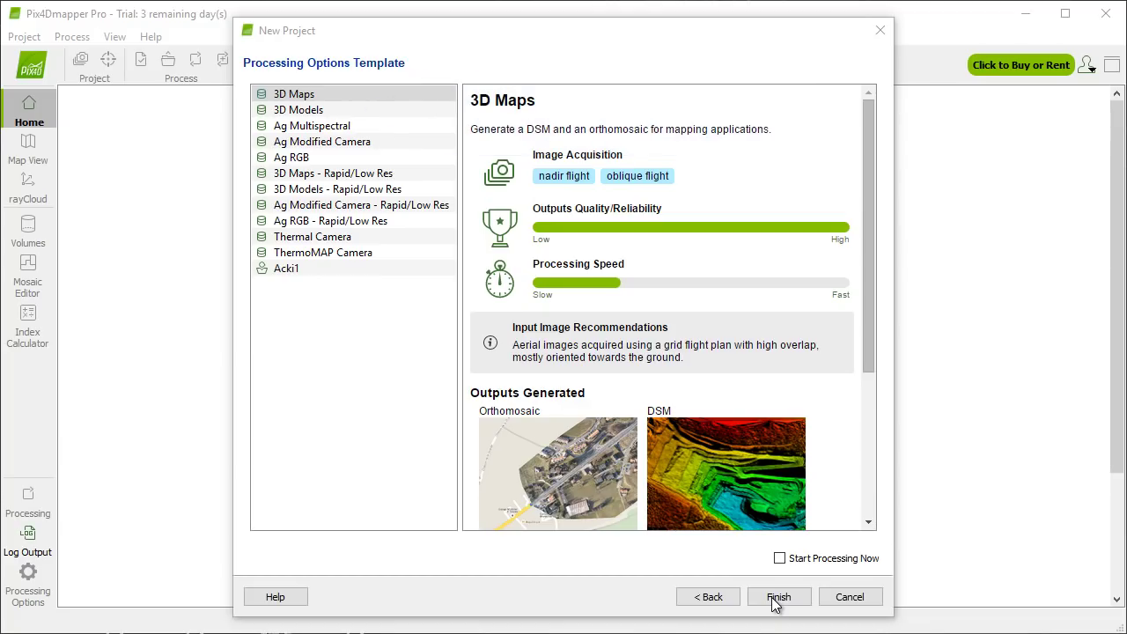
Step: Choose the 3D Models processing template and finish the wizard
{"action": "left_click", "coordinate": [331, 111]}
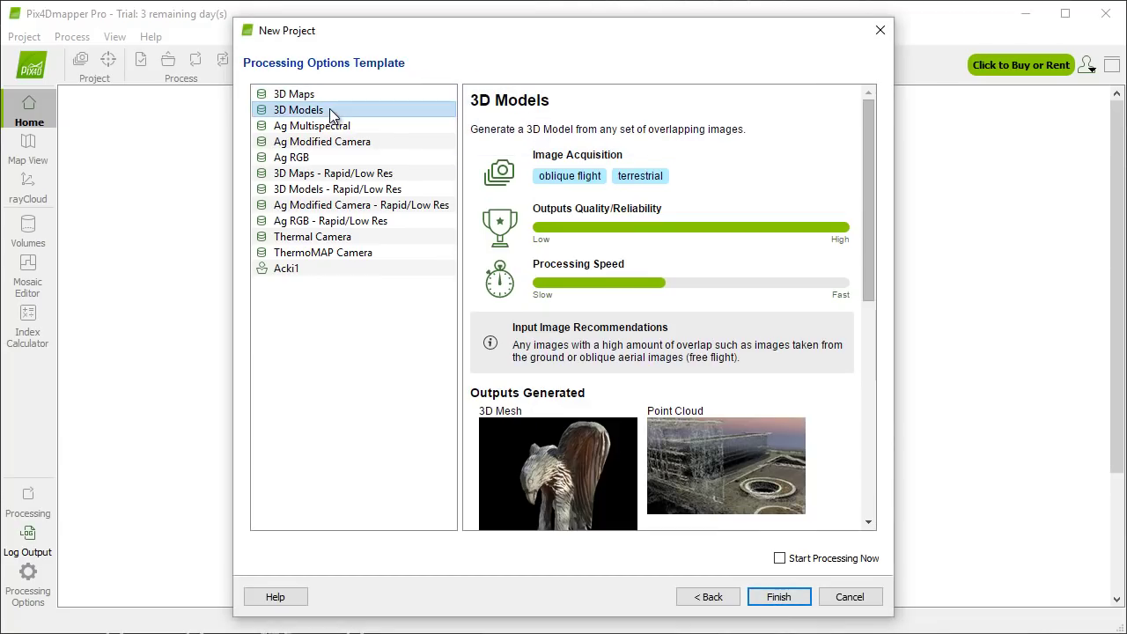
{"action": "left_click", "coordinate": [785, 599]}
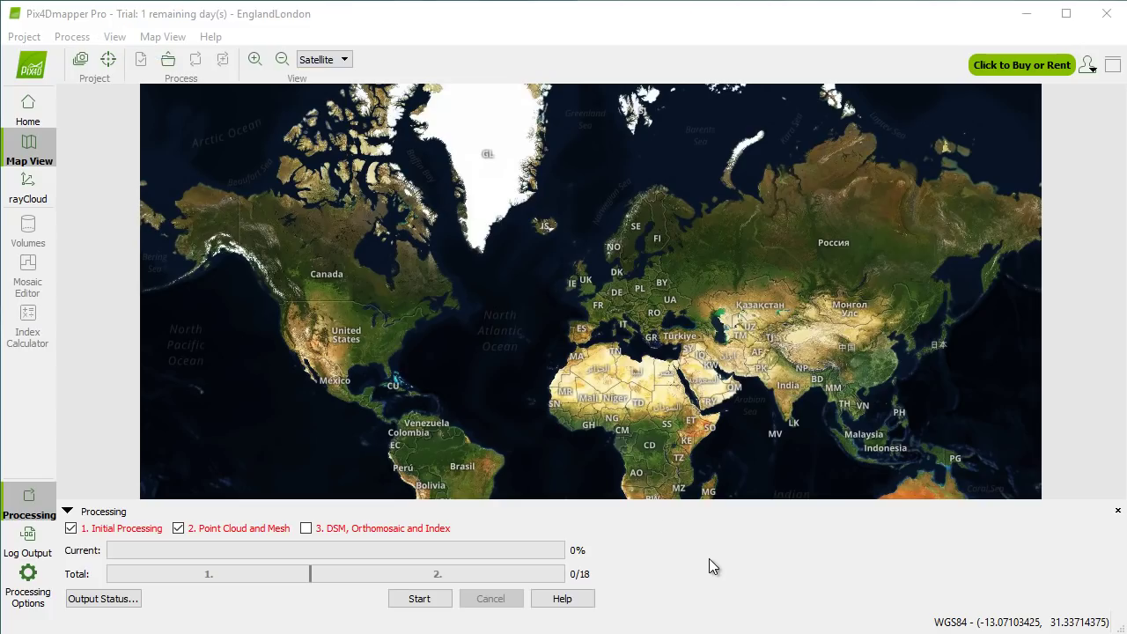
Step: Open Processing Options at the Point Cloud and Mesh step's 3D Textured Mesh tab
{"action": "left_click", "coordinate": [79, 38]}
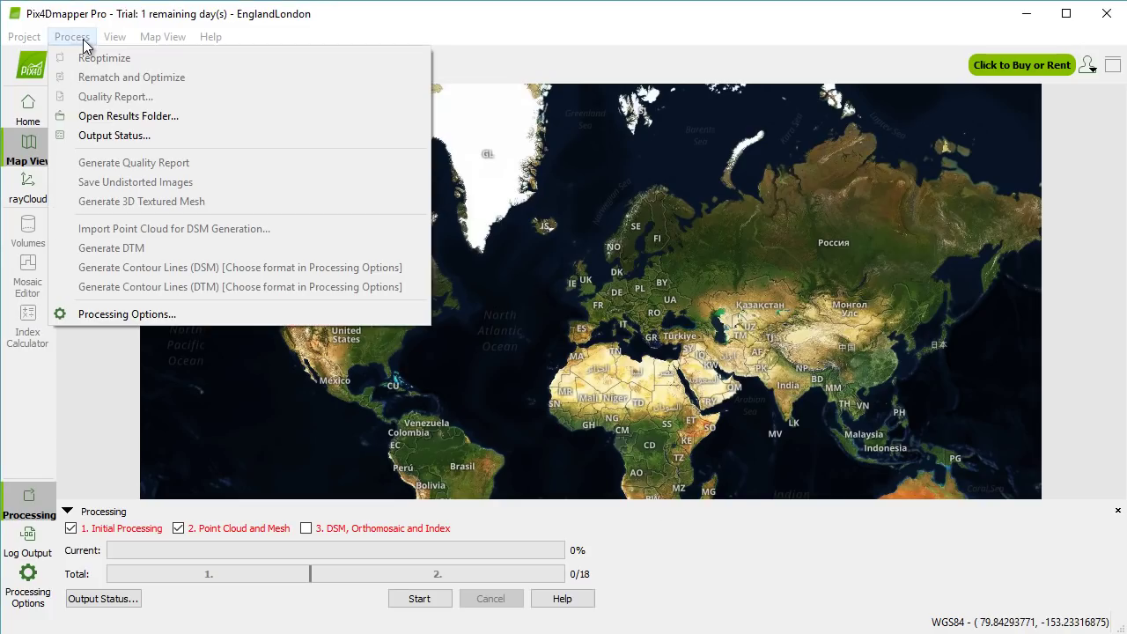
{"action": "left_click", "coordinate": [118, 315]}
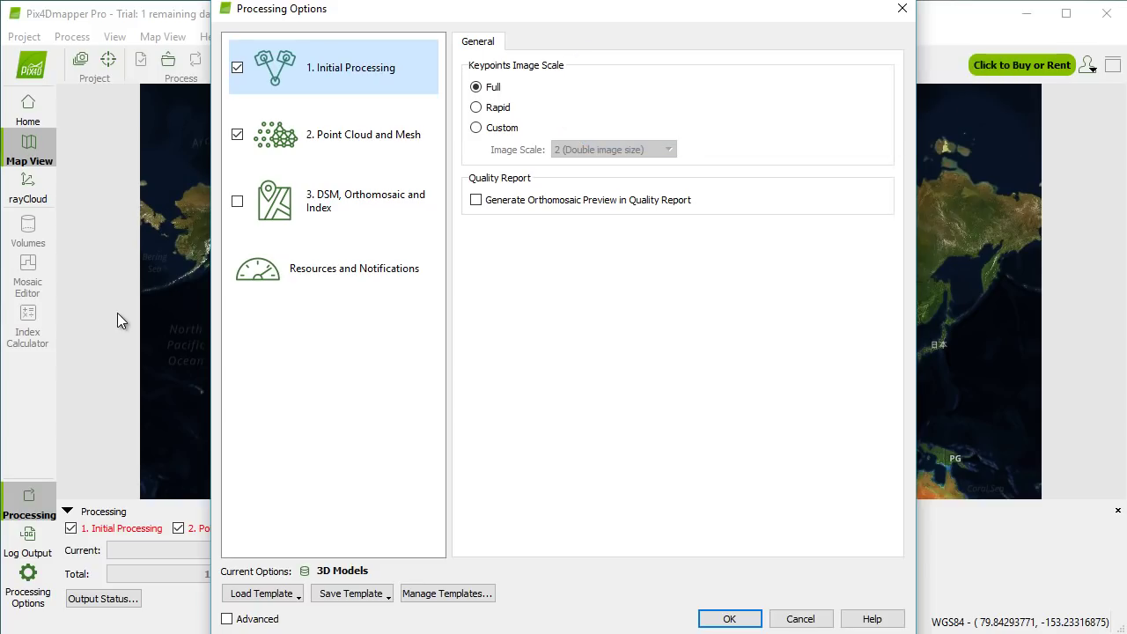
{"action": "left_click", "coordinate": [358, 153]}
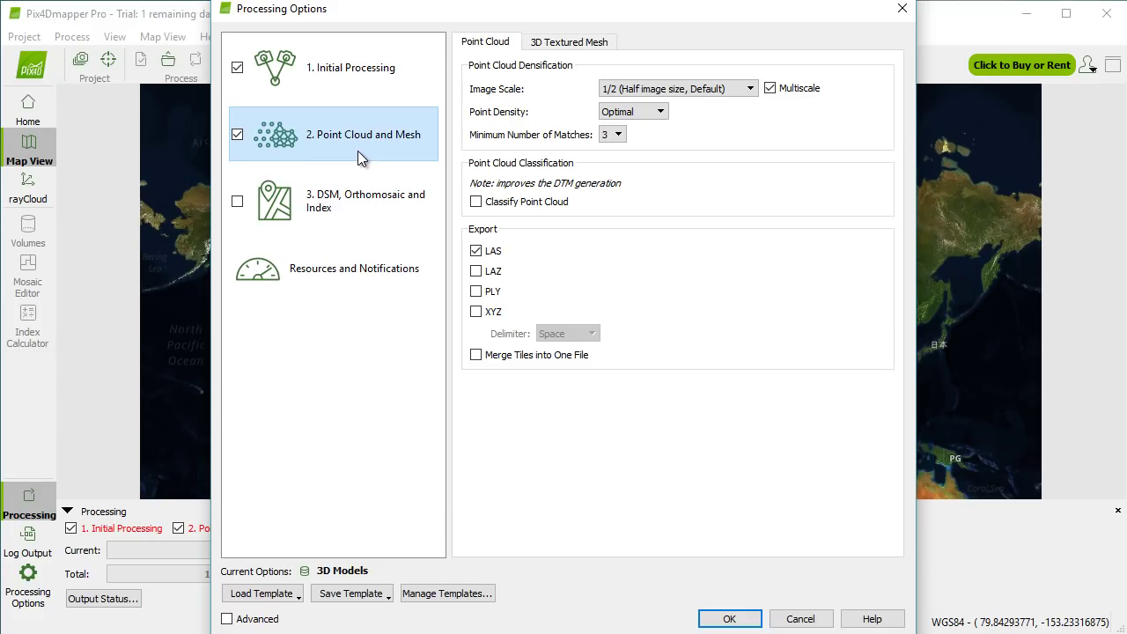
{"action": "left_click", "coordinate": [556, 49]}
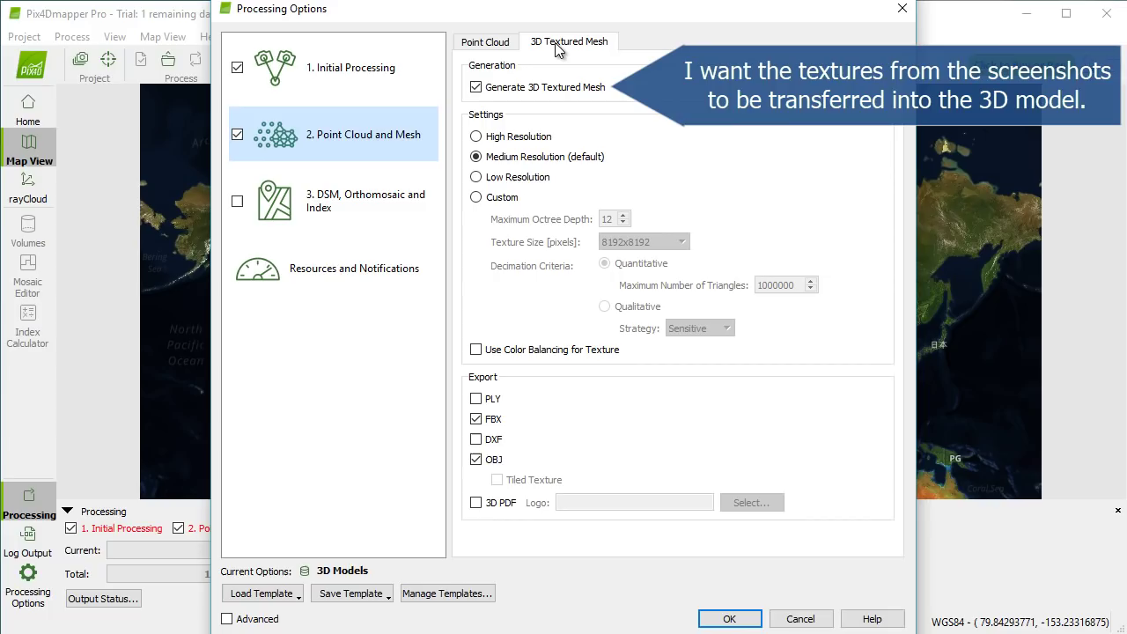
Step: Set custom mesh options: octree depth 14, qualitative decimation, OBJ export only, and apply
{"action": "left_click", "coordinate": [506, 201]}
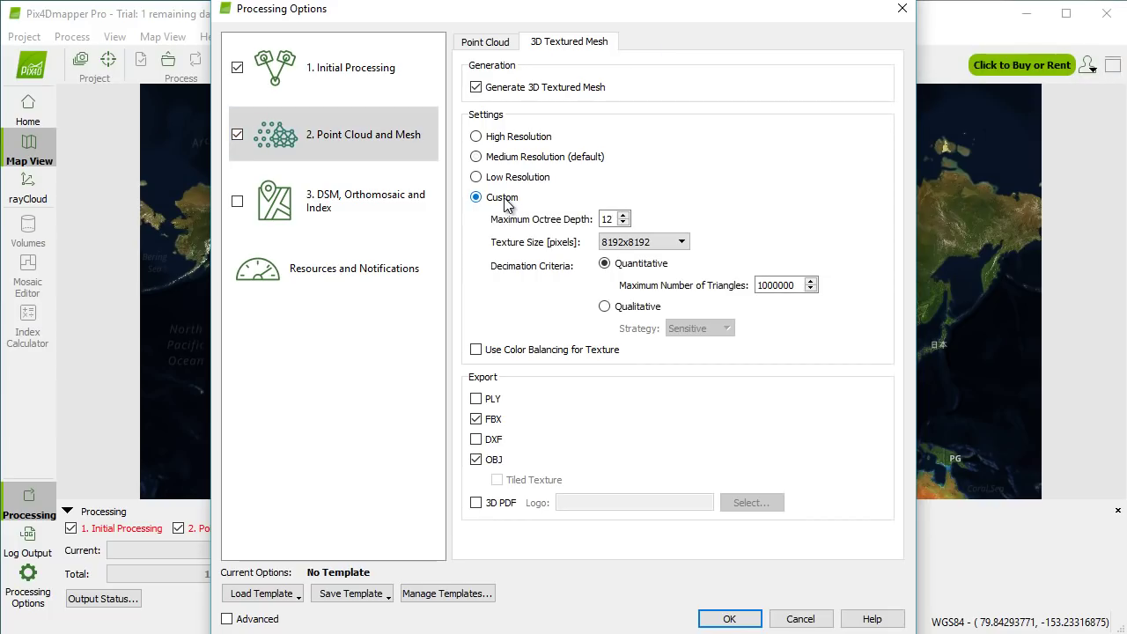
{"action": "double_click", "coordinate": [608, 219]}
{"action": "type", "text": "12"}
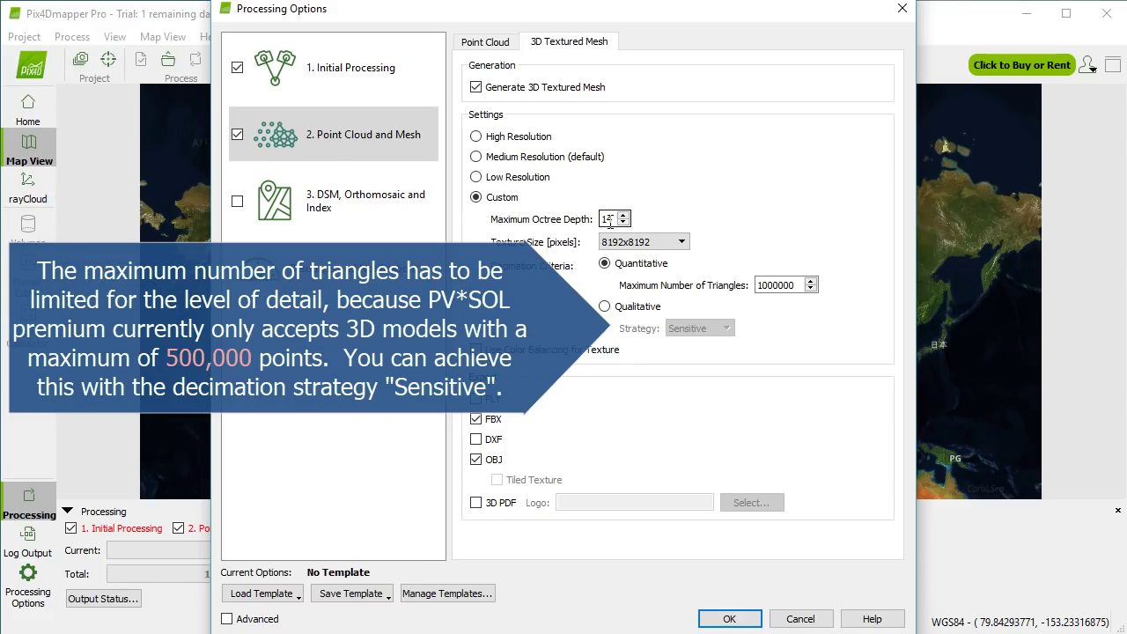
{"action": "left_click", "coordinate": [607, 308]}
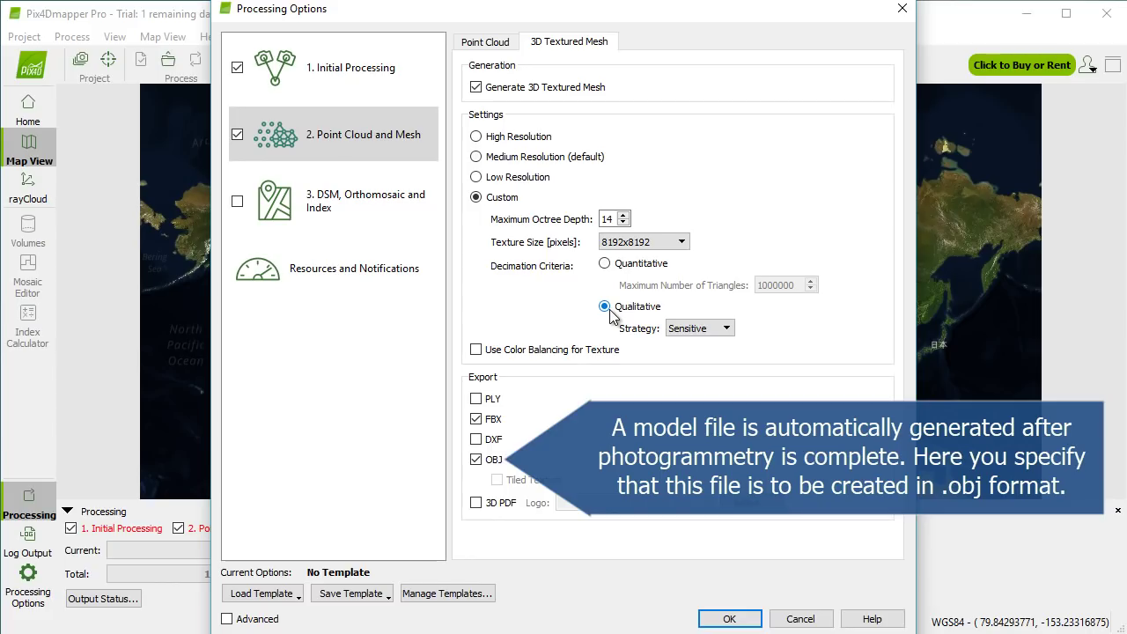
{"action": "left_click", "coordinate": [476, 420]}
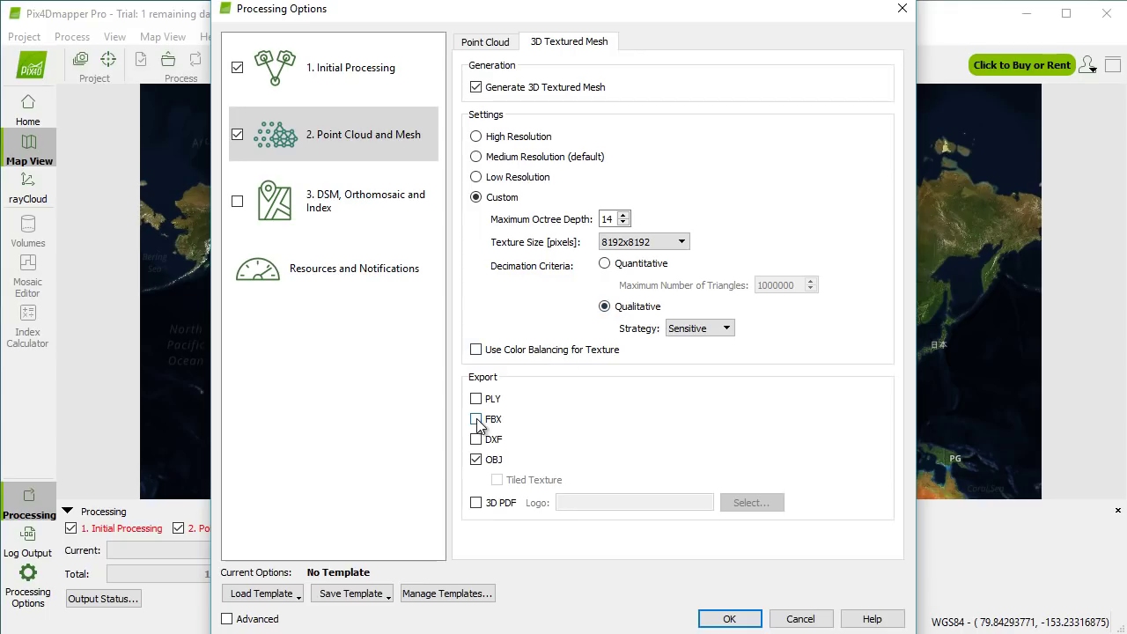
{"action": "left_click", "coordinate": [730, 619]}
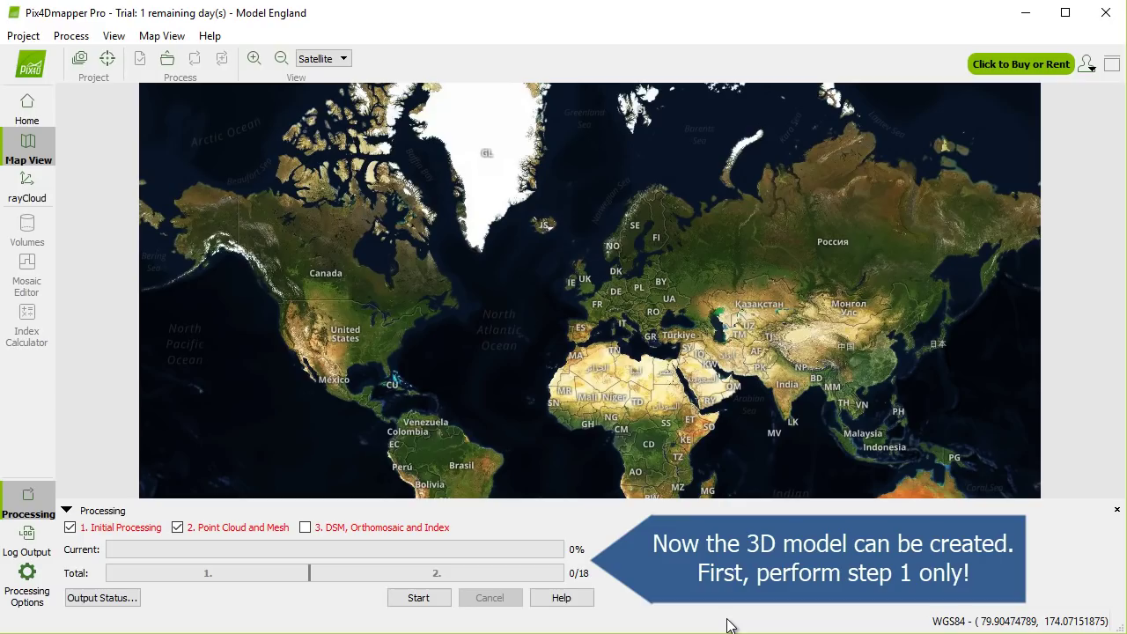
Step: Run Initial Processing alone, leaving the Point Cloud and Mesh step unchecked
{"action": "left_click", "coordinate": [188, 530]}
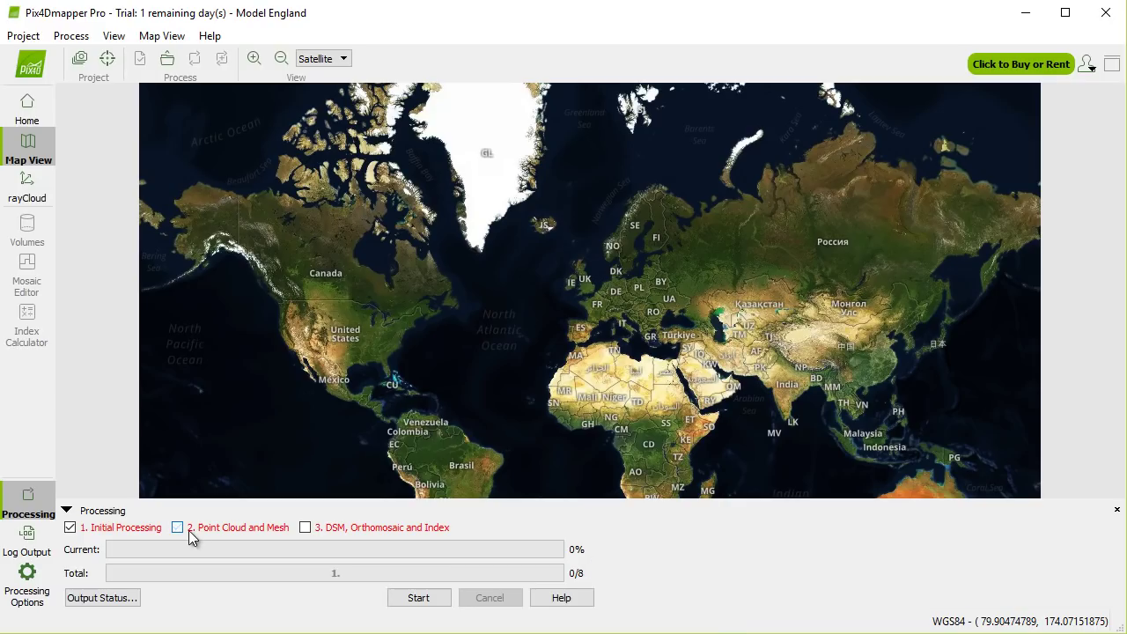
{"action": "left_click", "coordinate": [425, 604]}
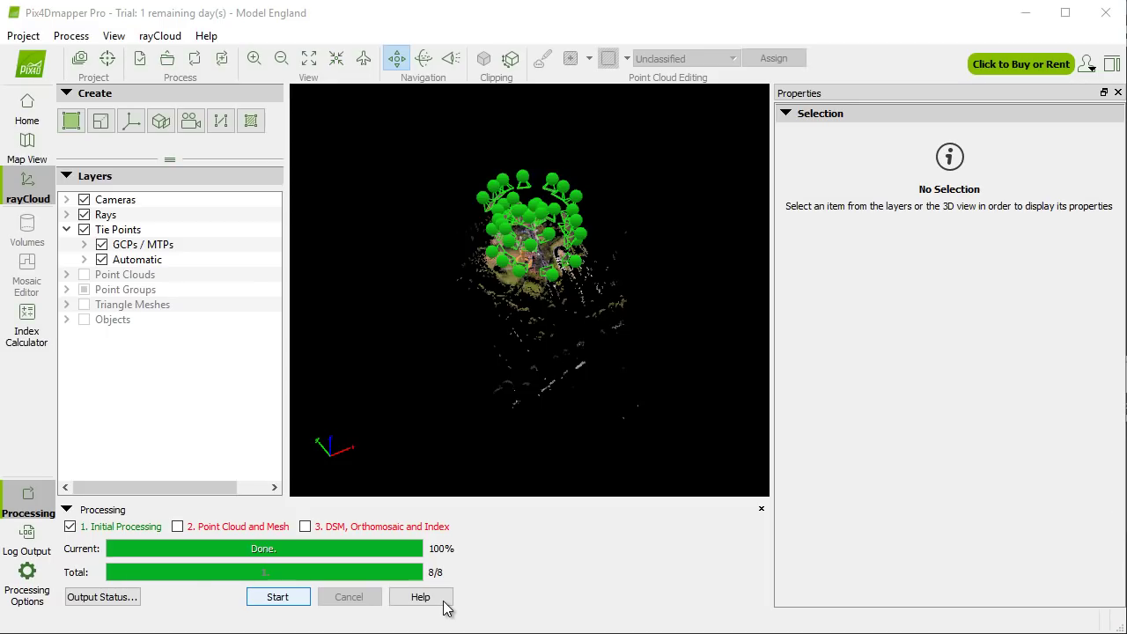
Step: Close the properties panel and orbit to an oblique view over the site's point cloud
{"action": "left_click", "coordinate": [1118, 93]}
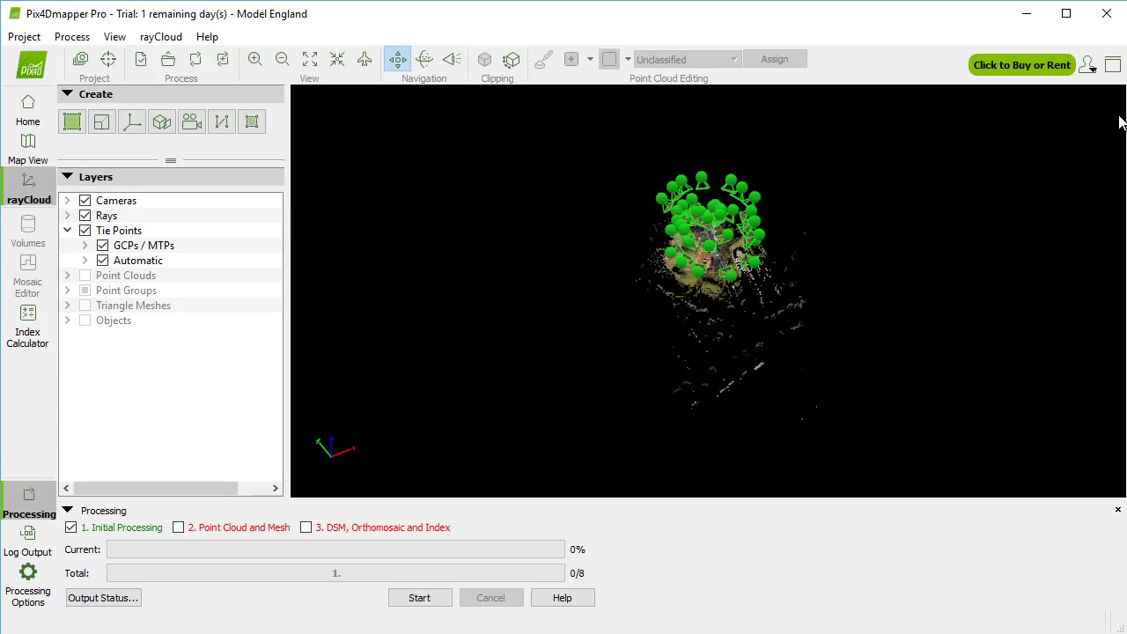
{"action": "scroll", "coordinate": [722, 255], "scroll_direction": "up", "scroll_amount": 5}
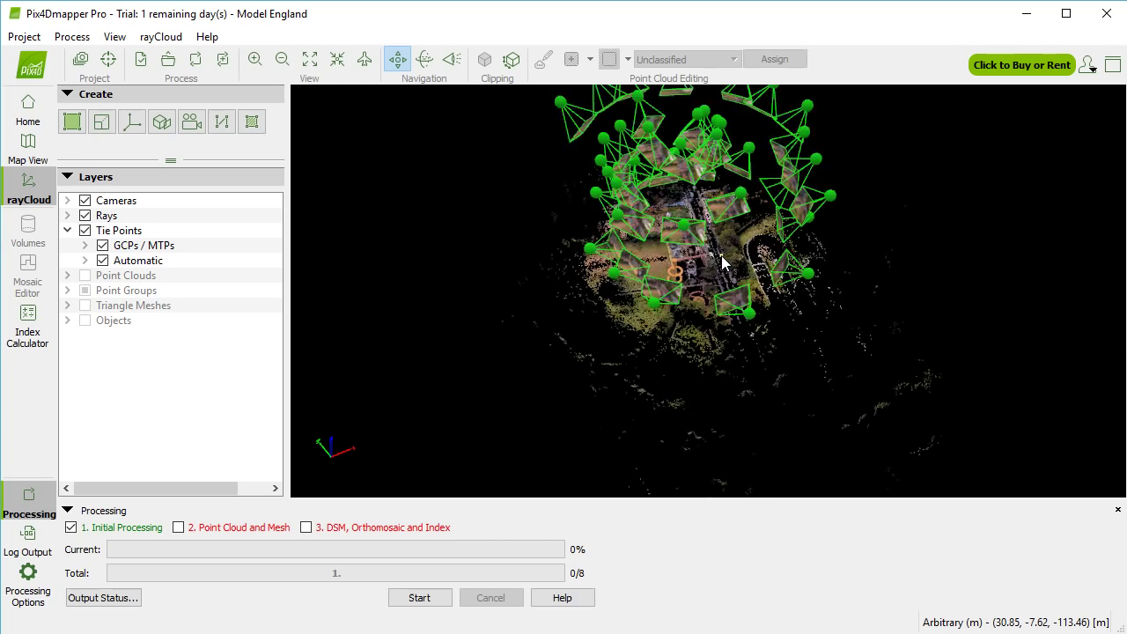
{"action": "scroll", "coordinate": [722, 256], "scroll_direction": "up", "scroll_amount": 5}
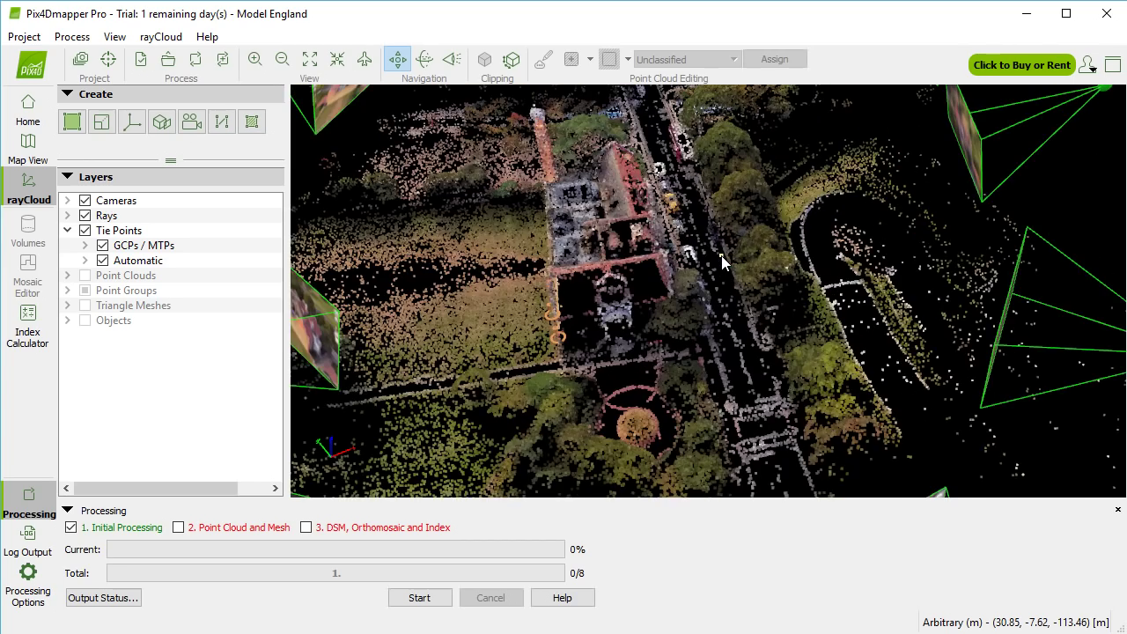
{"action": "left_click_drag", "start_coordinate": [757, 254], "coordinate": [588, 105]}
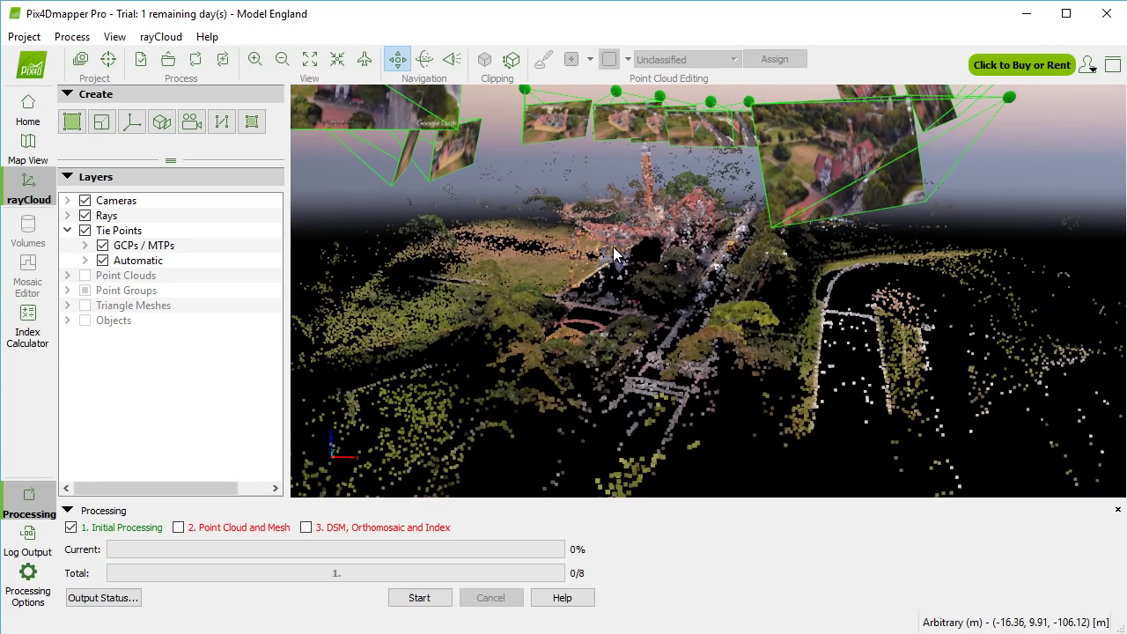
{"action": "left_click_drag", "start_coordinate": [617, 252], "coordinate": [867, 229]}
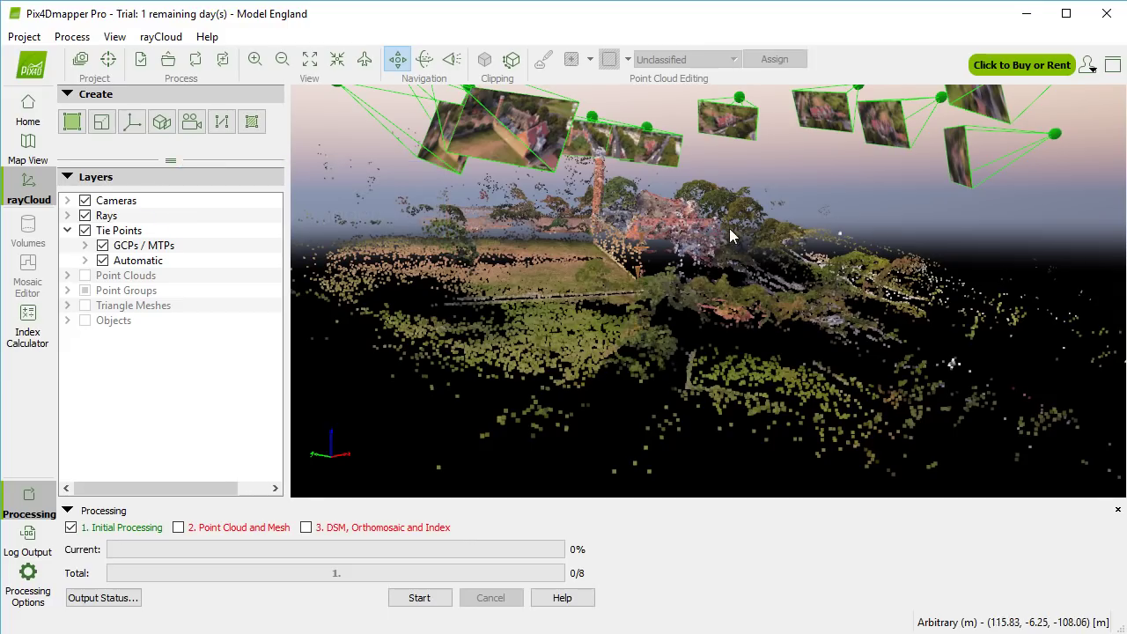
Step: Hide the Cameras layer and orbit the cloud around the house and chimney
{"action": "left_click", "coordinate": [85, 201]}
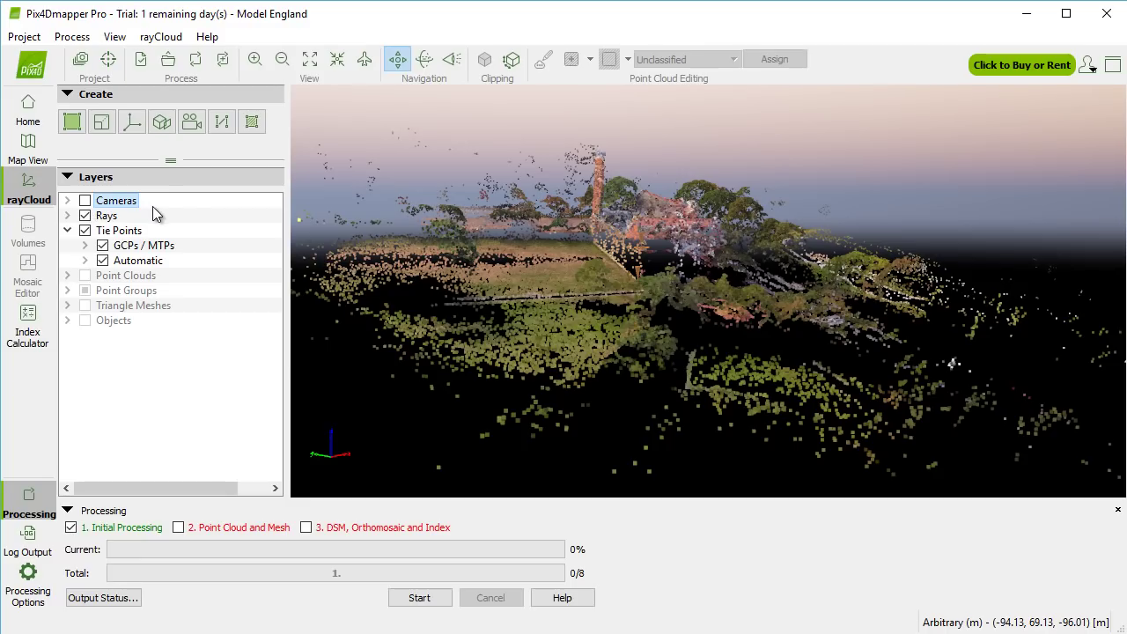
{"action": "left_click", "coordinate": [517, 234]}
{"action": "left_click_drag", "start_coordinate": [516, 231], "coordinate": [841, 226]}
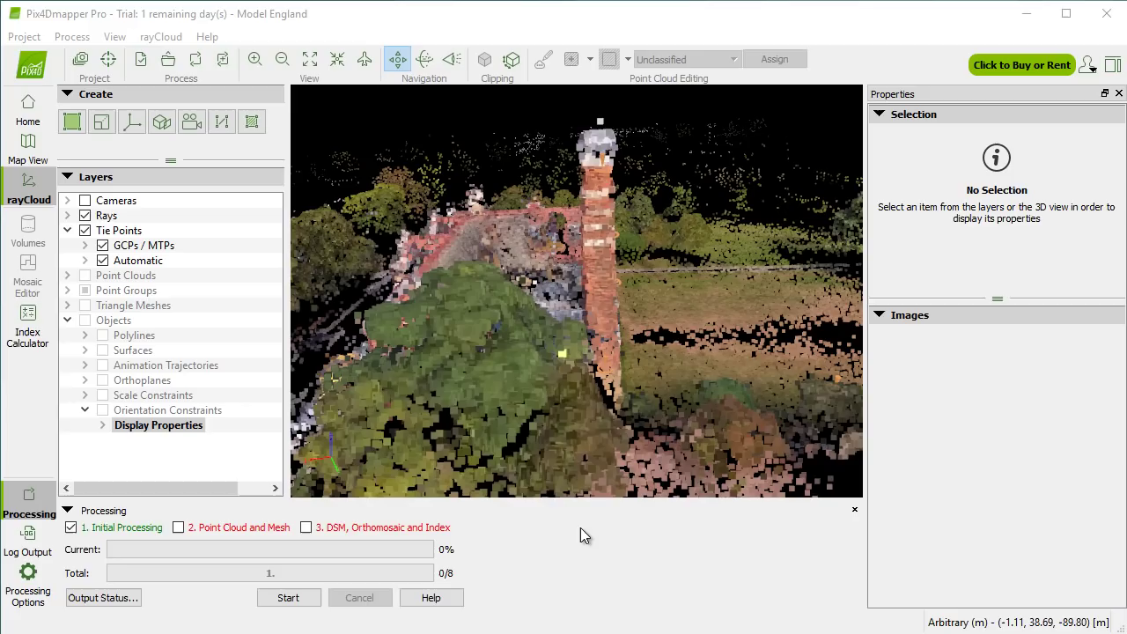
Step: Constrain the Z axis with two points up the chimney, then run Process > Reoptimize
{"action": "left_click", "coordinate": [134, 121]}
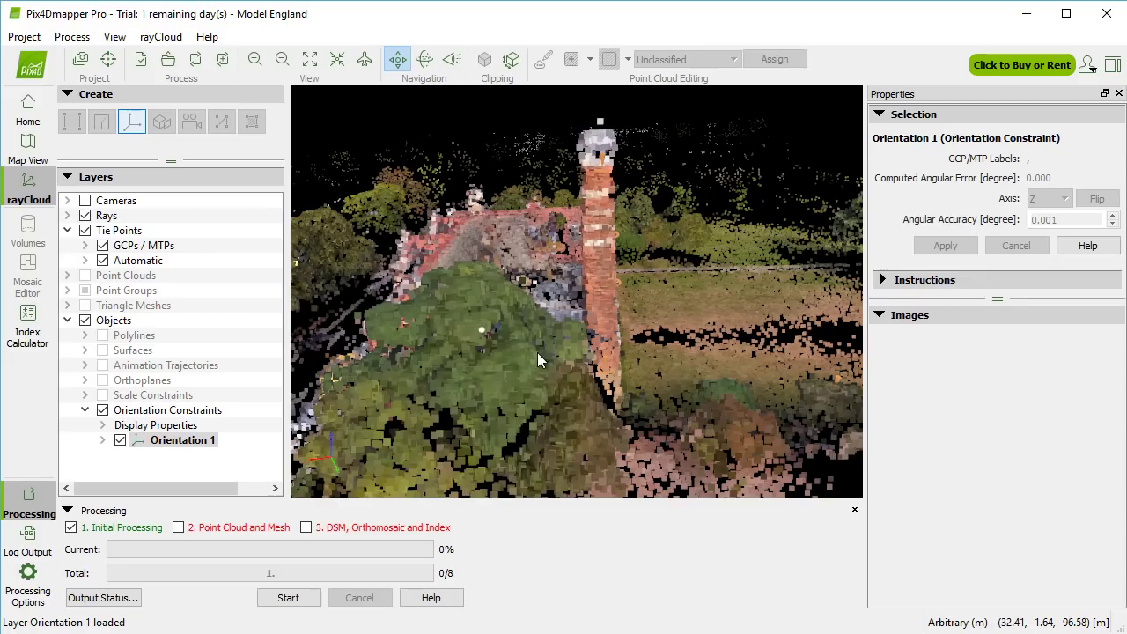
{"action": "left_click", "coordinate": [606, 366]}
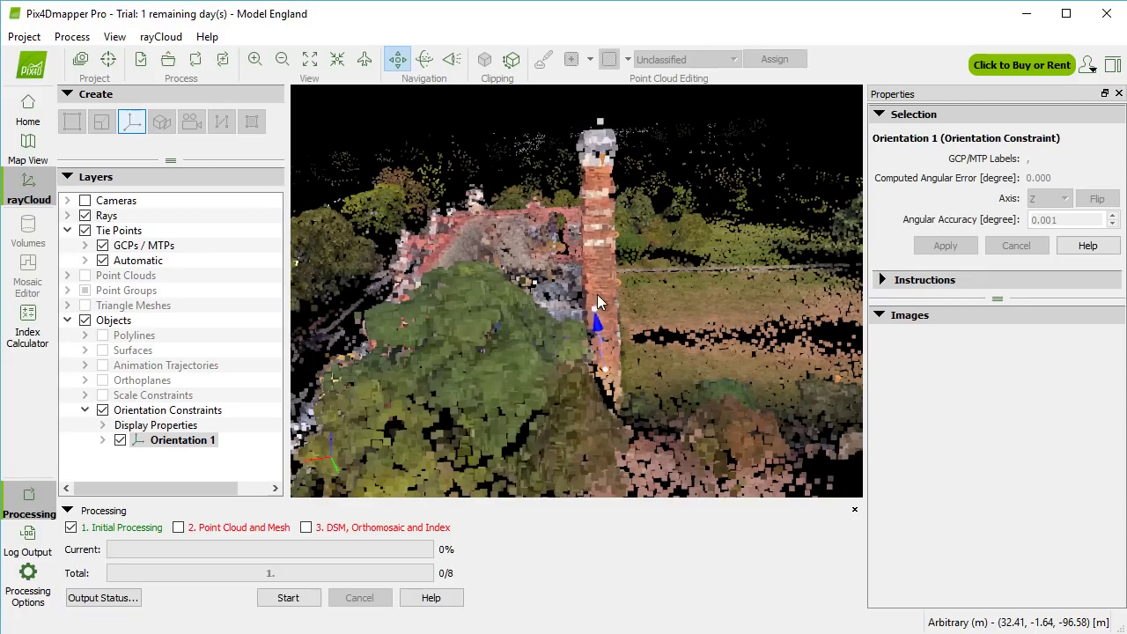
{"action": "left_click", "coordinate": [598, 187]}
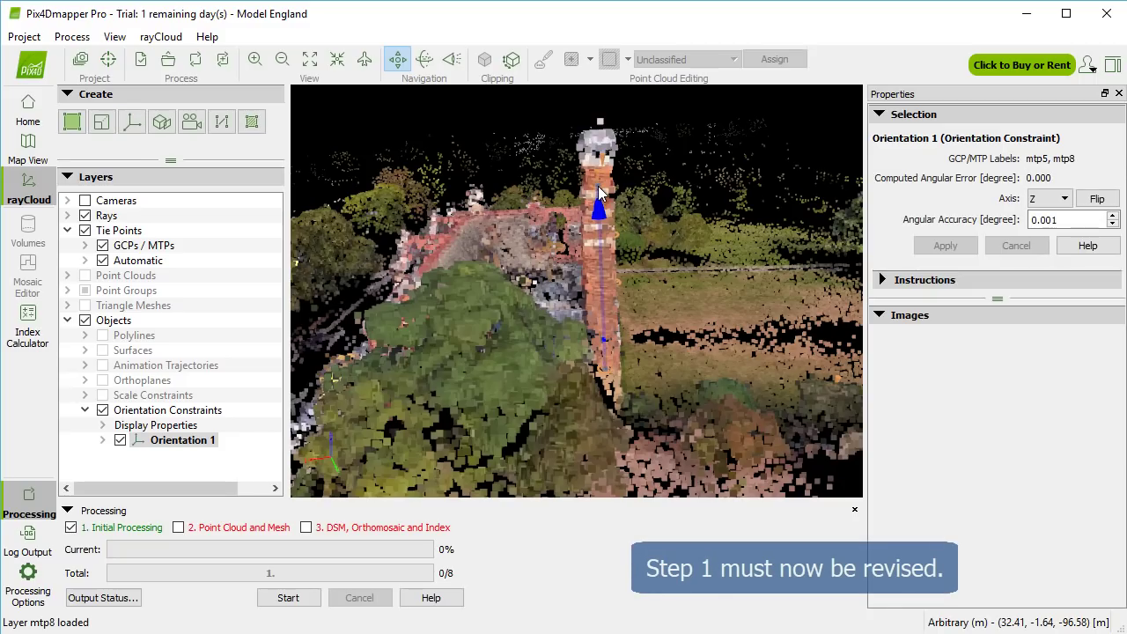
{"action": "left_click", "coordinate": [72, 36]}
{"action": "left_click", "coordinate": [106, 57]}
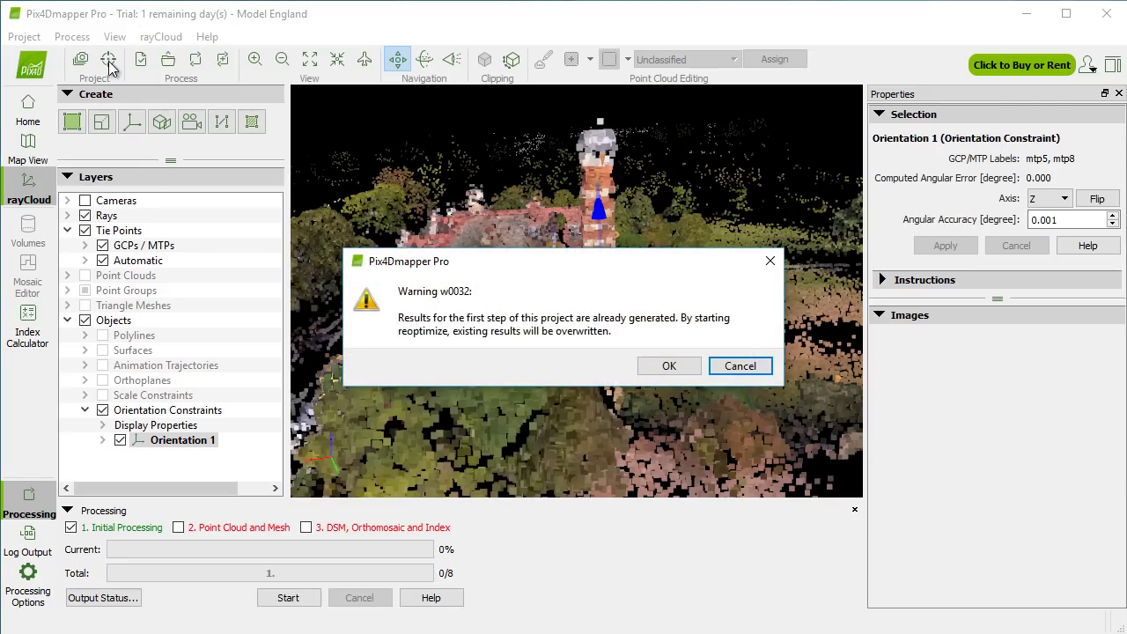
Step: Confirm the overwrite warning, then run only the Point Cloud and Mesh step
{"action": "left_click", "coordinate": [671, 368]}
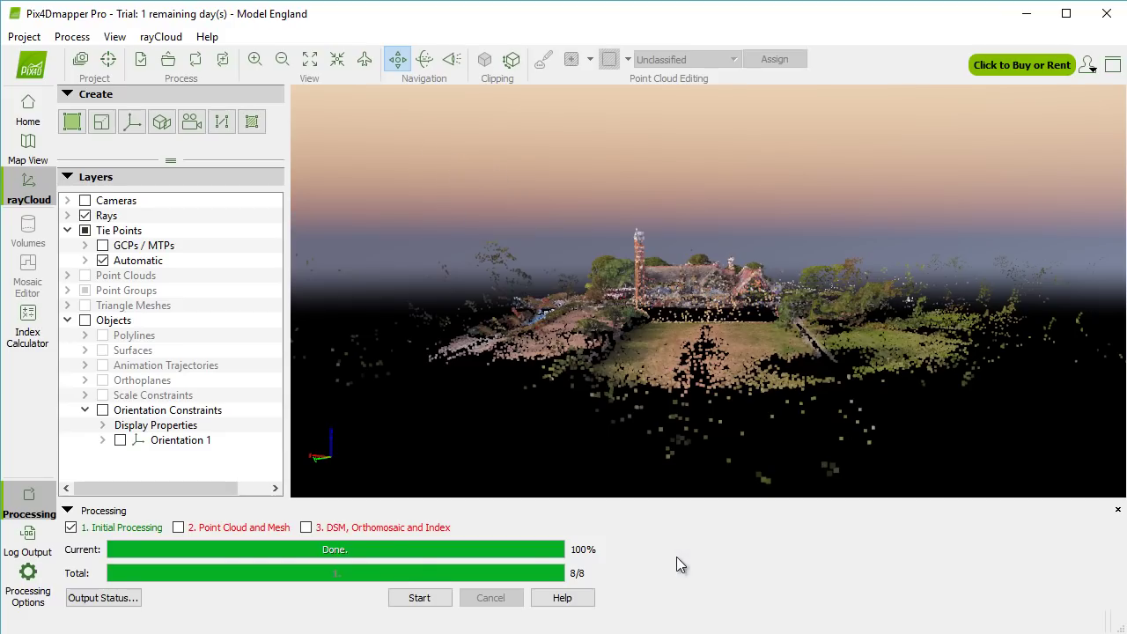
{"action": "left_click", "coordinate": [179, 529]}
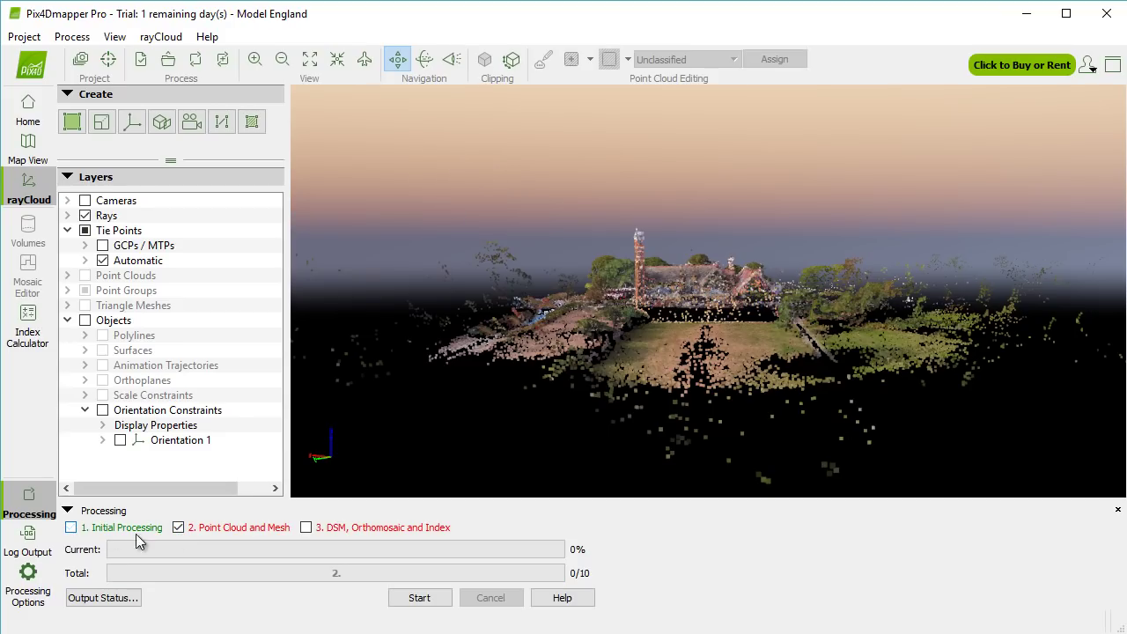
{"action": "left_click", "coordinate": [419, 605]}
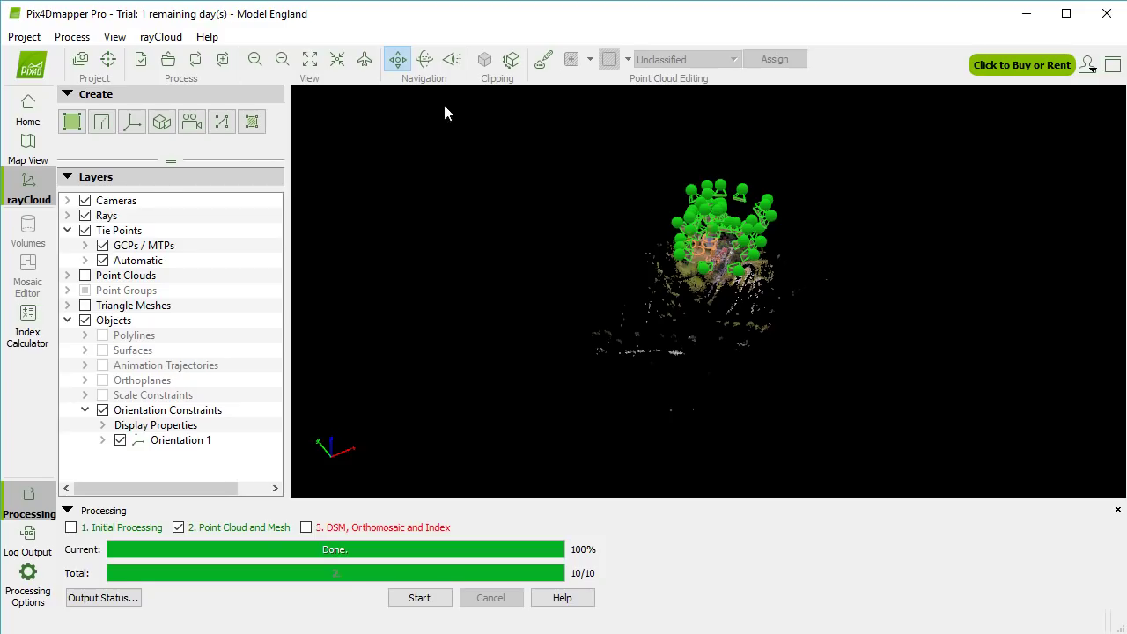
Step: Hide the cameras and load the Triangle Meshes layer
{"action": "left_click", "coordinate": [86, 201]}
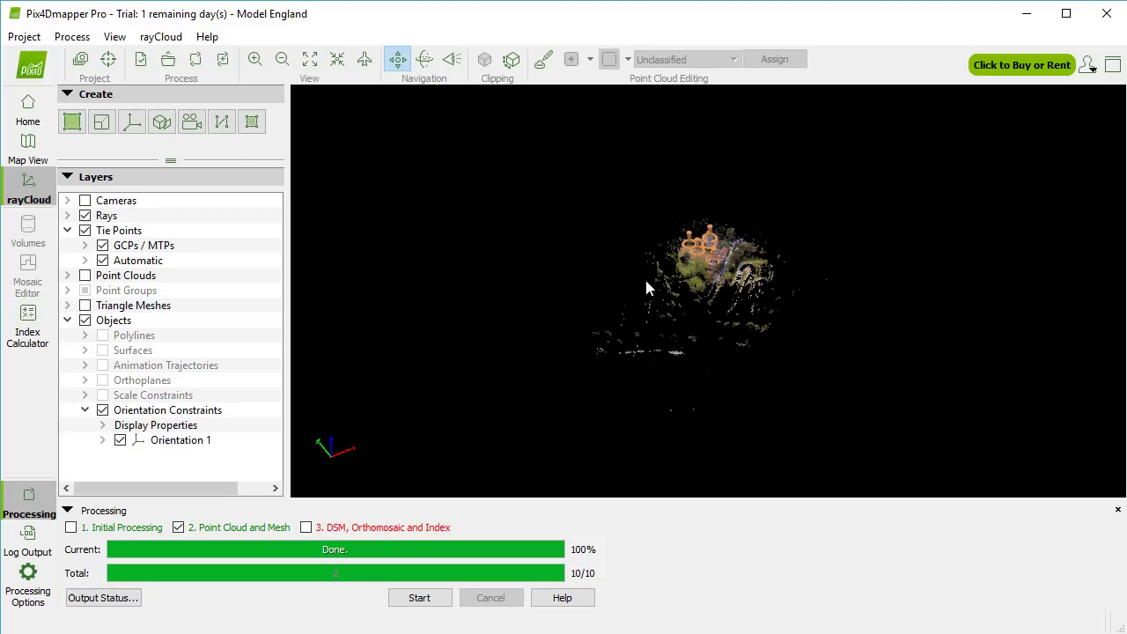
{"action": "scroll", "coordinate": [716, 302], "scroll_direction": "up", "scroll_amount": 5}
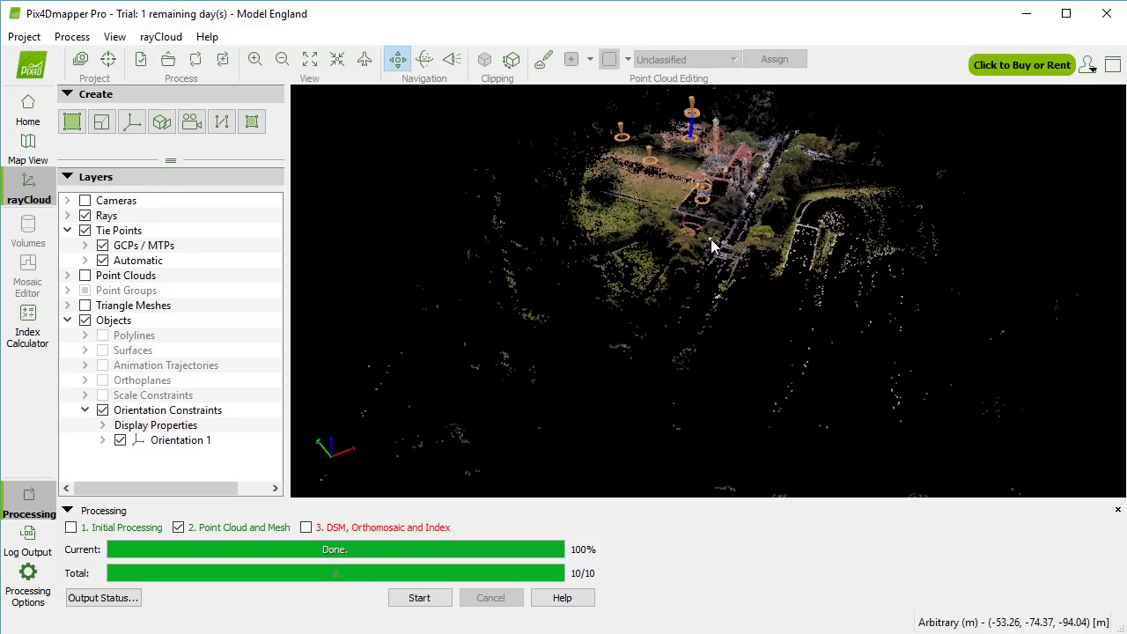
{"action": "mouse_move", "coordinate": [731, 261]}
{"action": "left_mouse_down"}
{"action": "mouse_move", "coordinate": [976, 191]}
{"action": "mouse_move", "coordinate": [898, 232]}
{"action": "mouse_move", "coordinate": [662, 236]}
{"action": "mouse_move", "coordinate": [757, 307]}
{"action": "mouse_move", "coordinate": [730, 296]}
{"action": "left_mouse_up"}
{"action": "scroll", "coordinate": [730, 297], "scroll_direction": "up", "scroll_amount": 1}
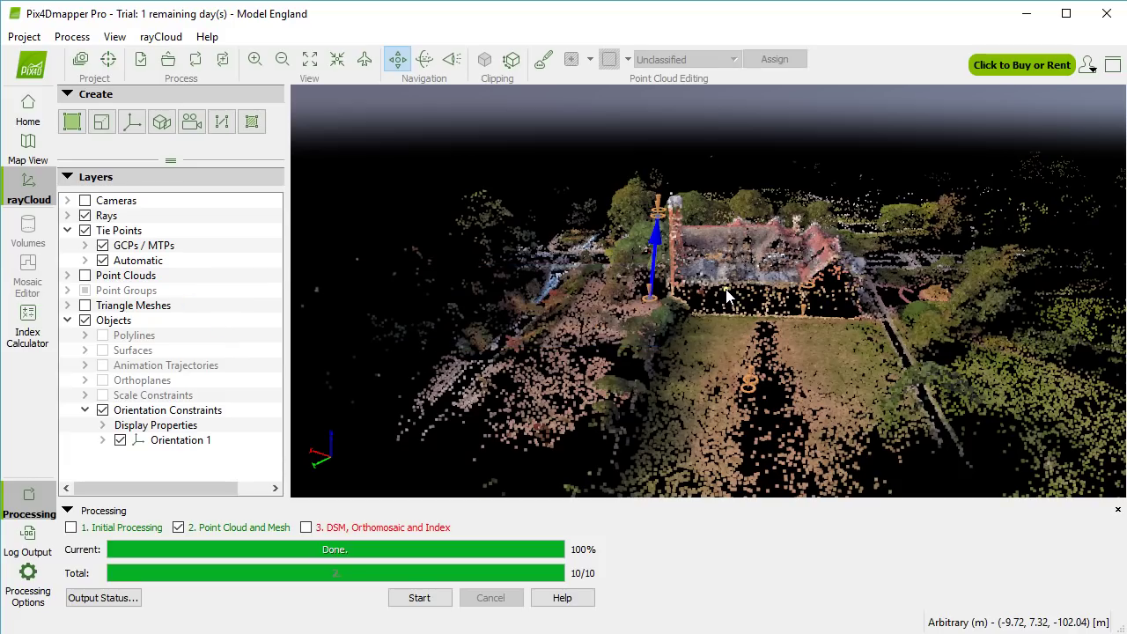
{"action": "left_click", "coordinate": [85, 305]}
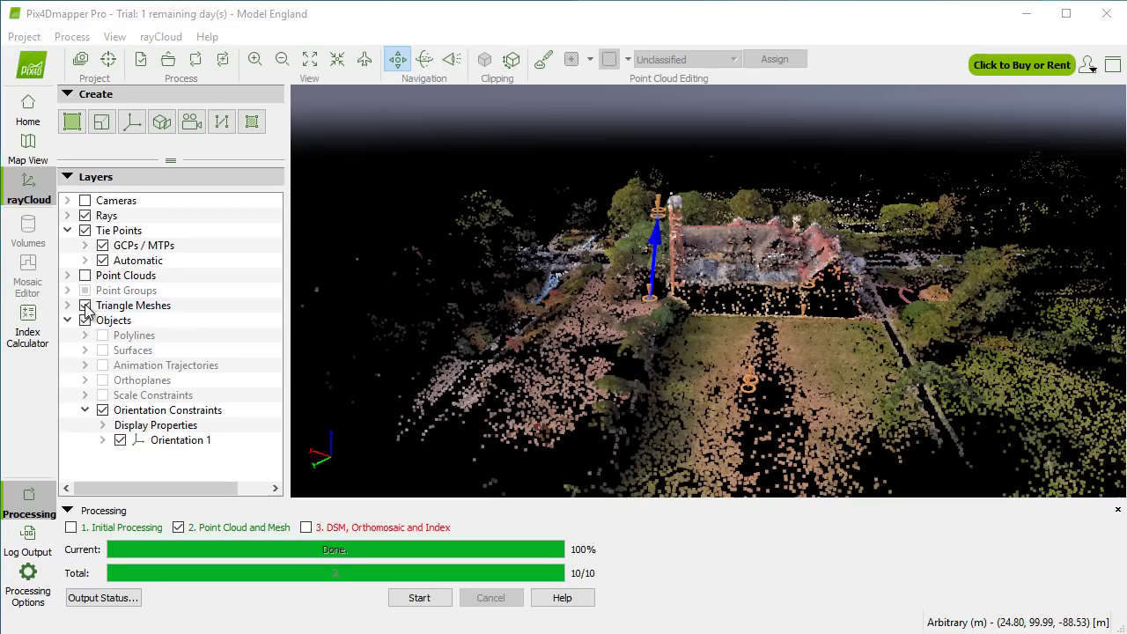
{"action": "left_click", "coordinate": [541, 373]}
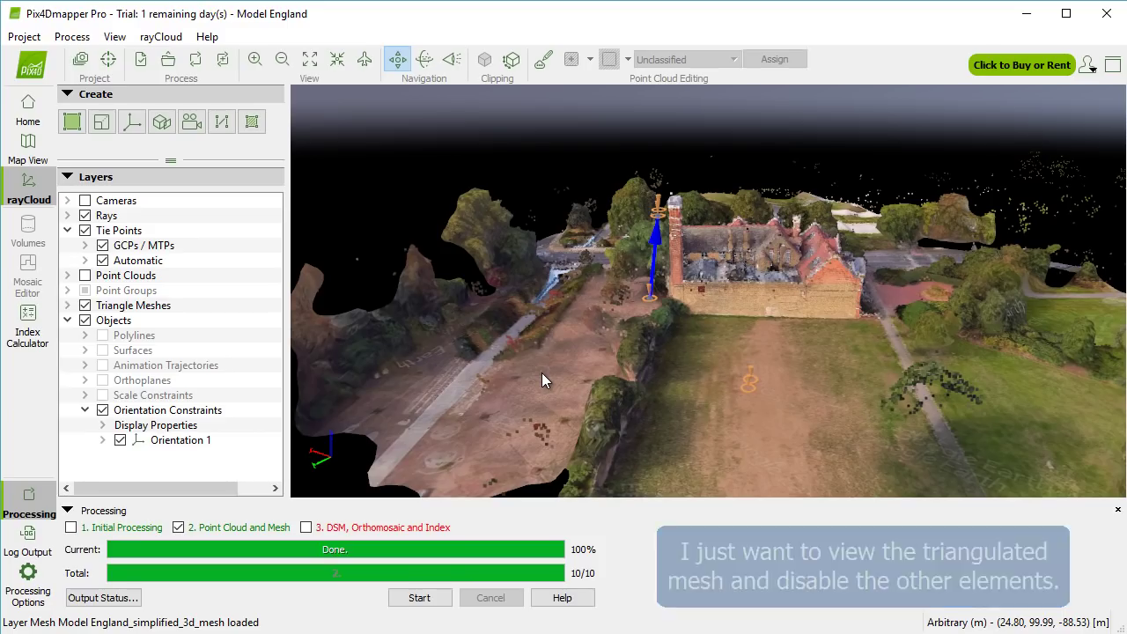
Step: Hide tie points, rays and the orientation axis, and orbit the textured mesh
{"action": "left_click", "coordinate": [85, 230]}
{"action": "left_click", "coordinate": [84, 216]}
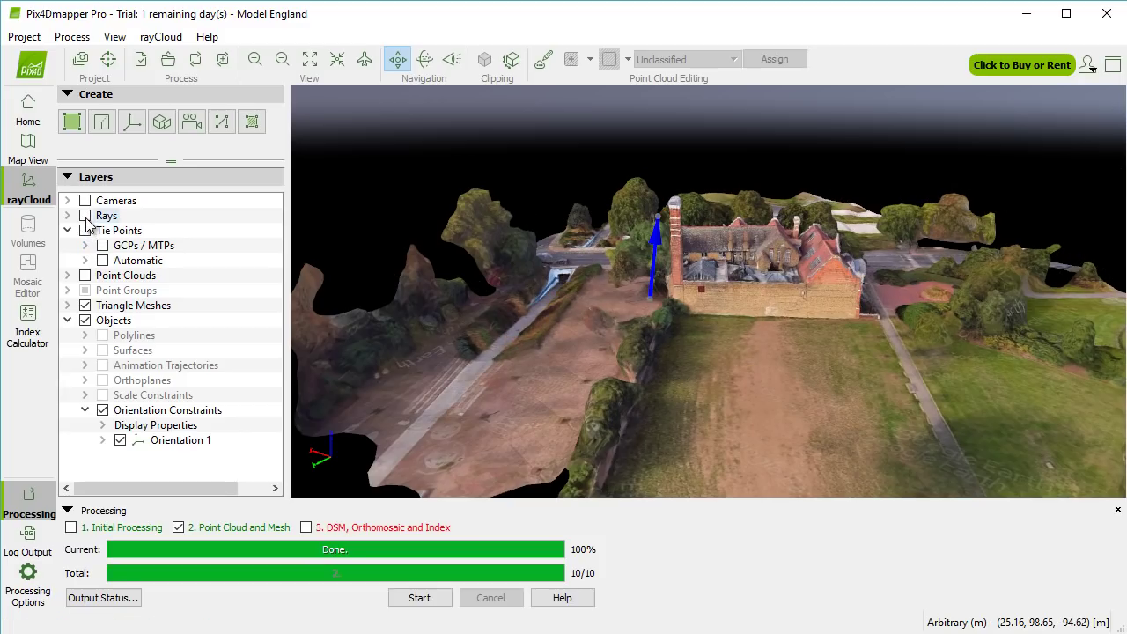
{"action": "left_click", "coordinate": [102, 411]}
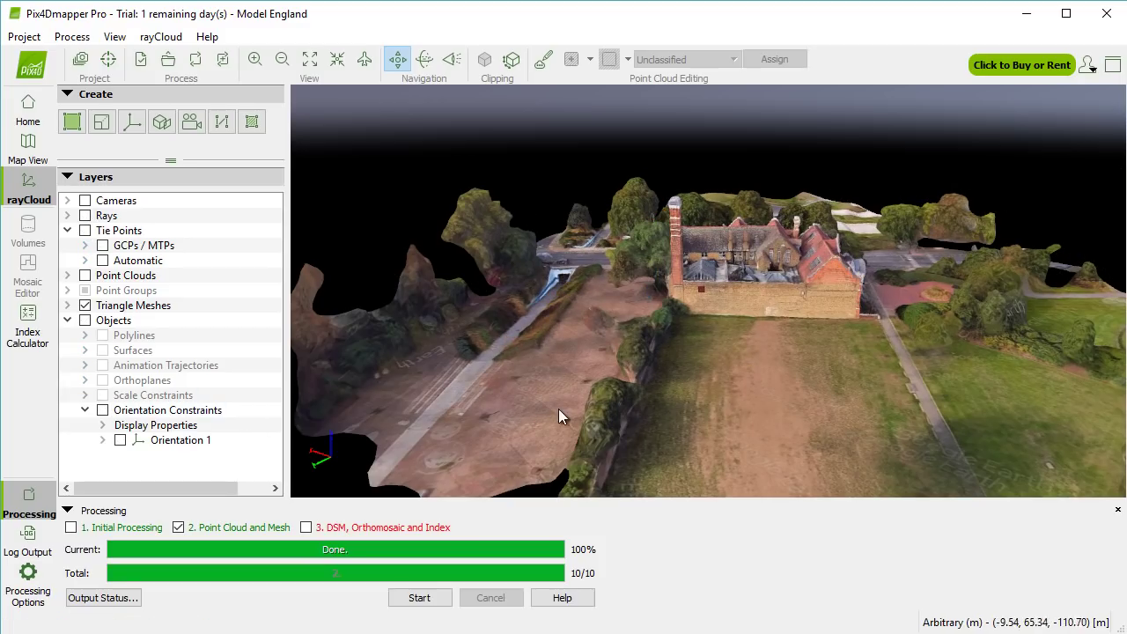
{"action": "scroll", "coordinate": [755, 348], "scroll_direction": "up", "scroll_amount": 5}
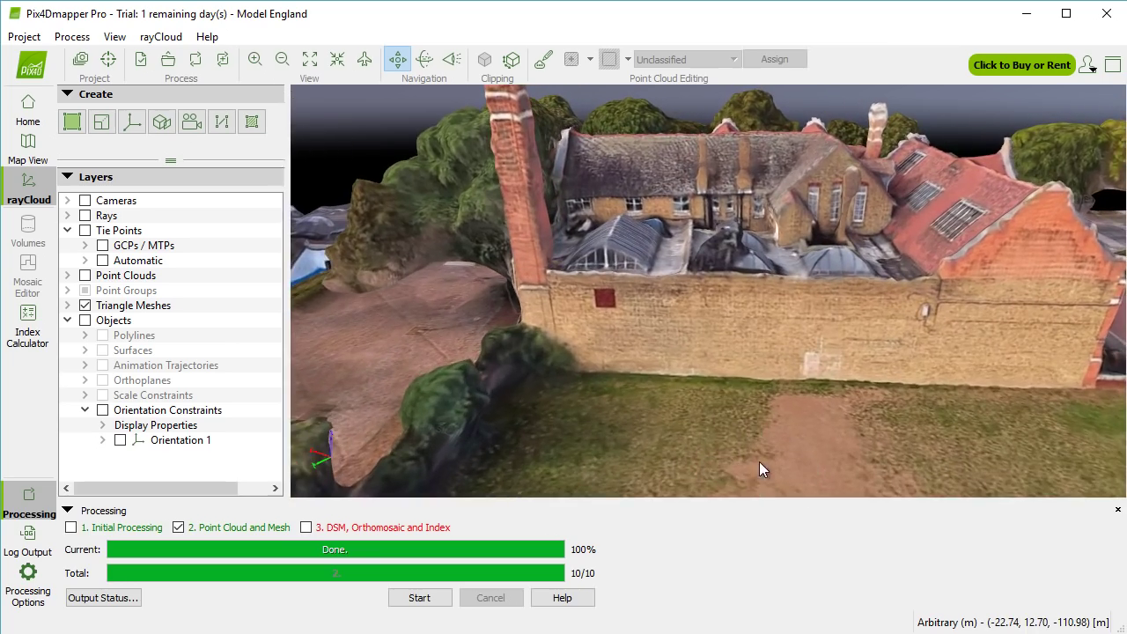
{"action": "left_click_drag", "start_coordinate": [759, 462], "coordinate": [643, 341]}
{"action": "scroll", "coordinate": [636, 364], "scroll_direction": "down", "scroll_amount": 3}
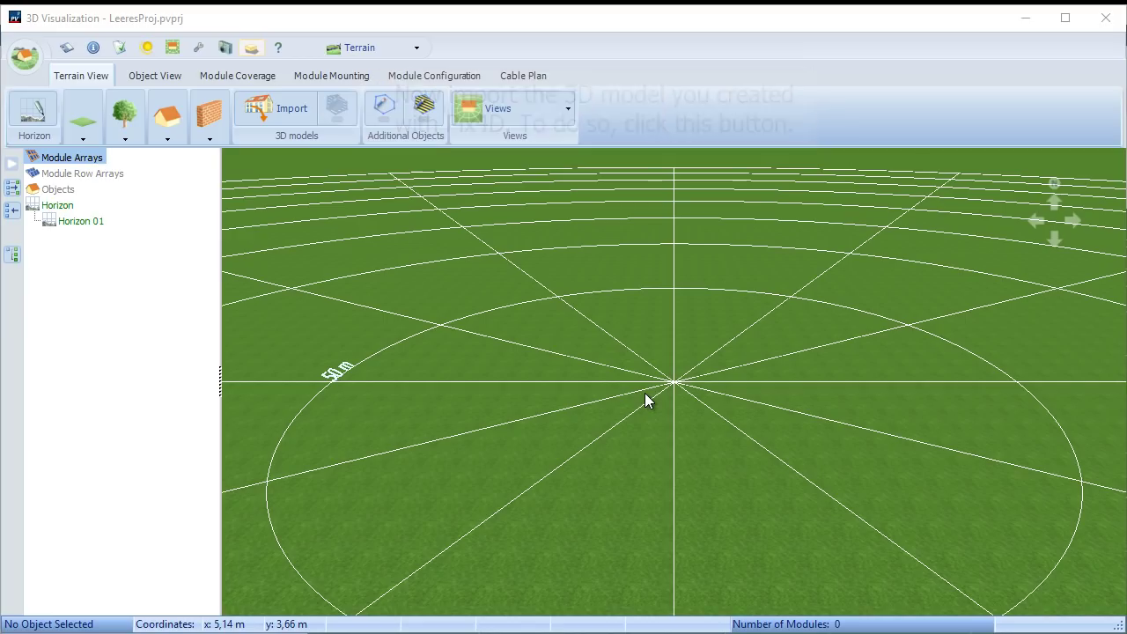
Step: Import Model England_simplified_3d_mesh.obj as a 3D model
{"action": "left_click", "coordinate": [271, 112]}
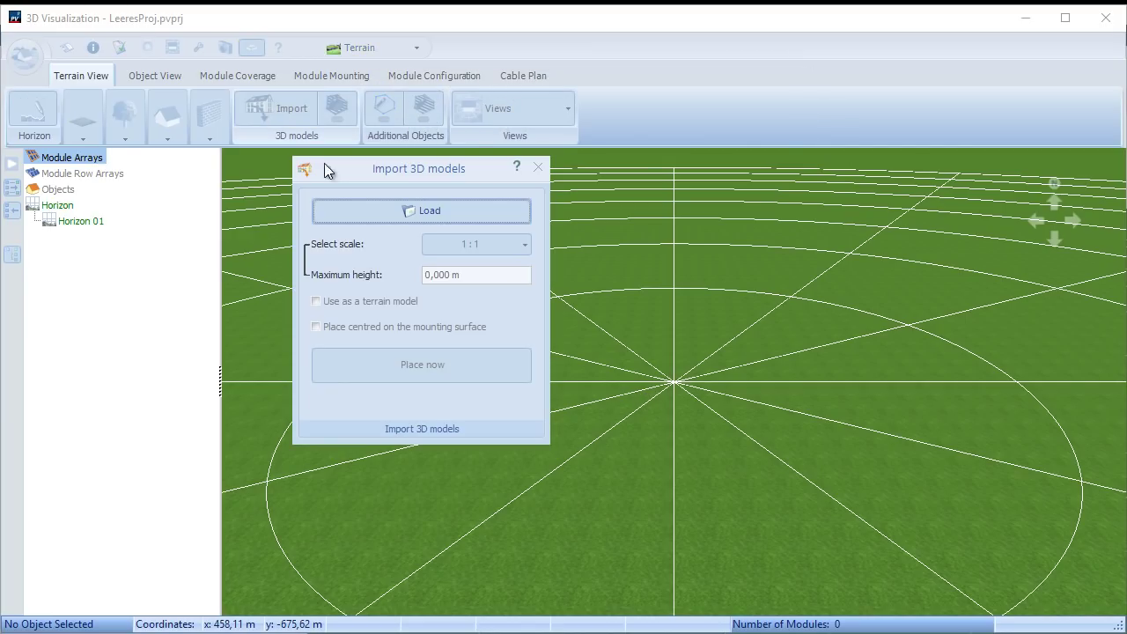
{"action": "left_click", "coordinate": [406, 212]}
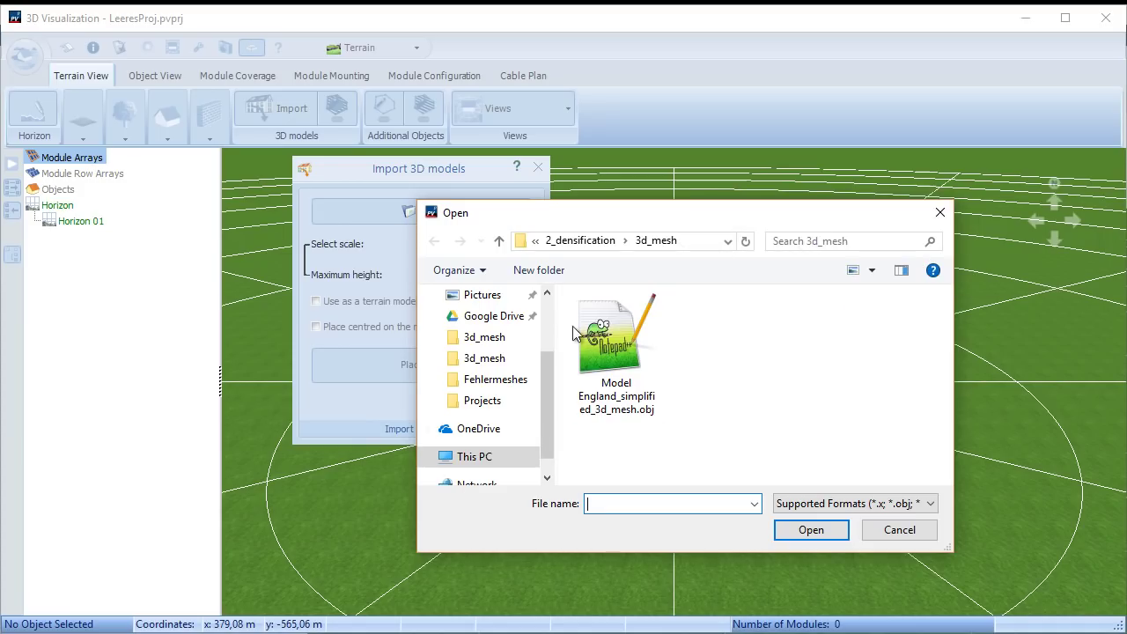
{"action": "left_click", "coordinate": [596, 348]}
{"action": "double_click", "coordinate": [595, 347]}
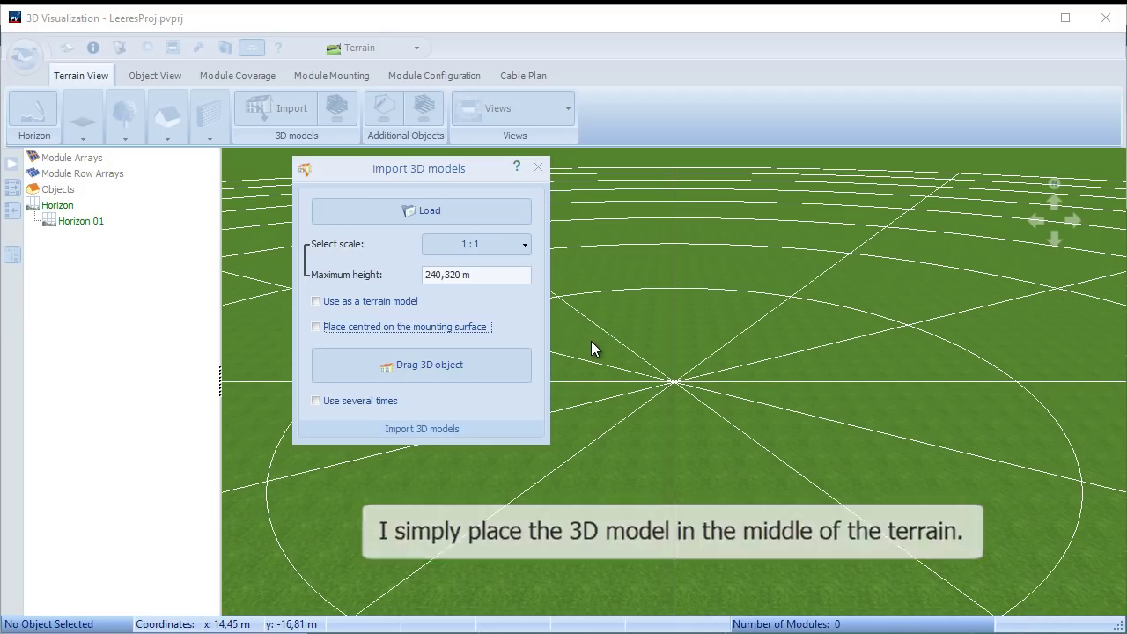
{"action": "left_click", "coordinate": [316, 327]}
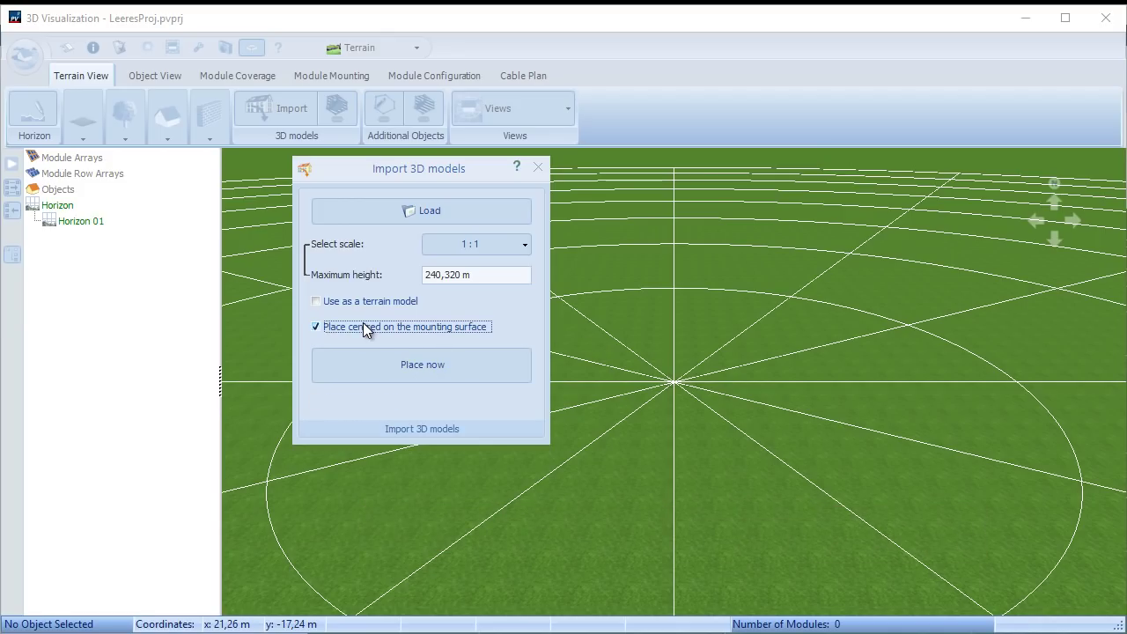
{"action": "left_click", "coordinate": [416, 372]}
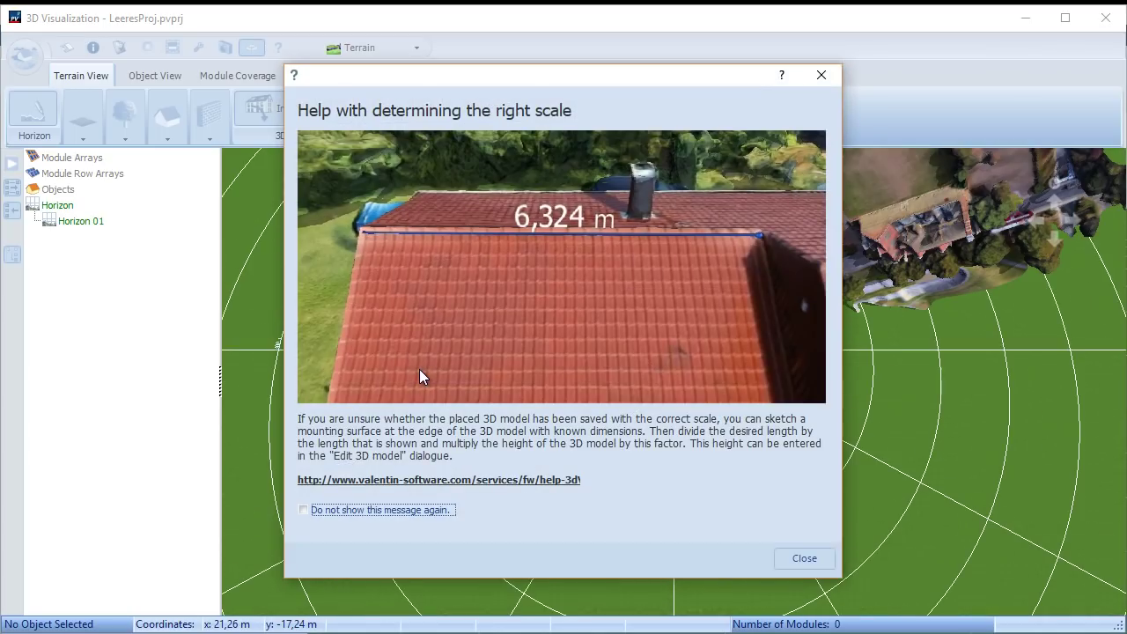
{"action": "left_click", "coordinate": [805, 562]}
{"action": "right_click_drag", "start_coordinate": [806, 563], "coordinate": [896, 460]}
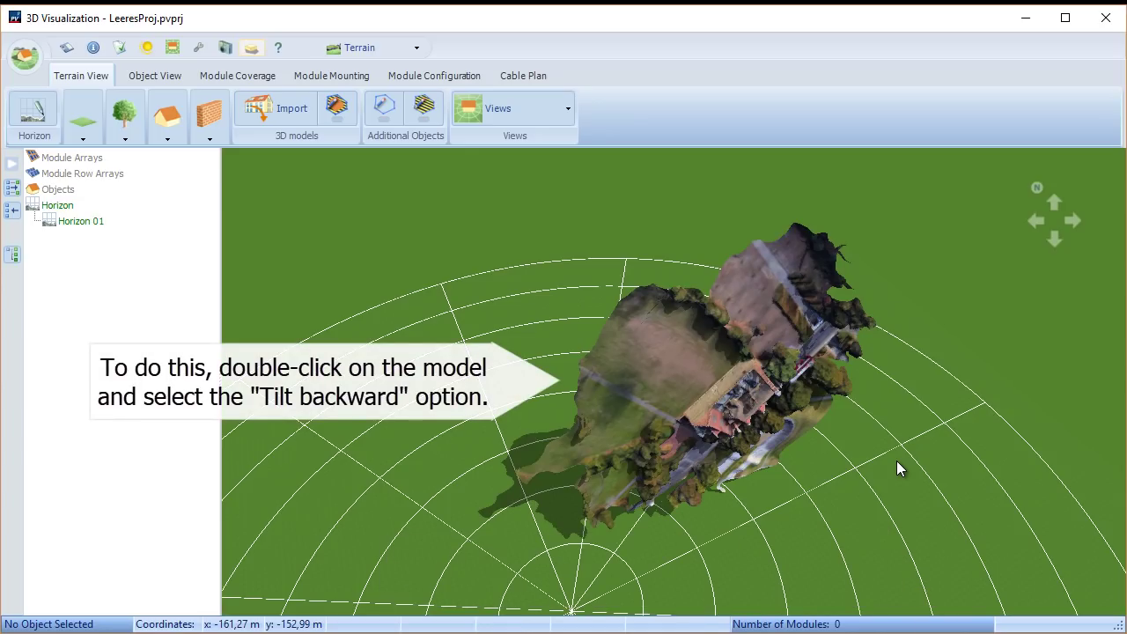
Step: Enable Tilt backwards on the imported model so the building stands upright
{"action": "left_click", "coordinate": [717, 401]}
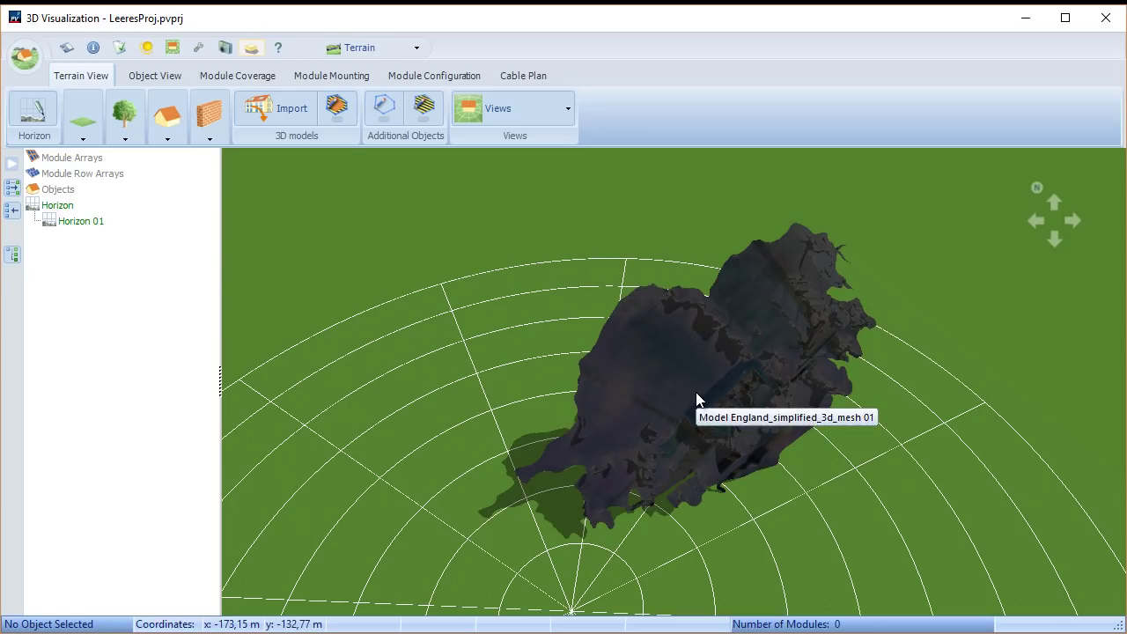
{"action": "double_click", "coordinate": [697, 393]}
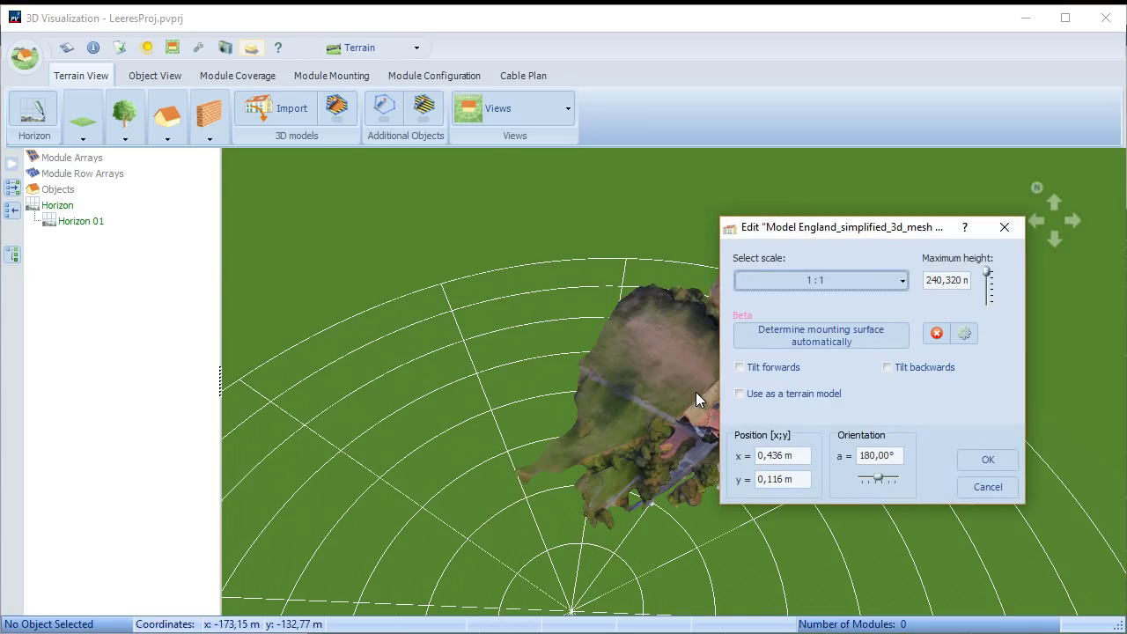
{"action": "left_click", "coordinate": [887, 368]}
{"action": "left_click", "coordinate": [980, 460]}
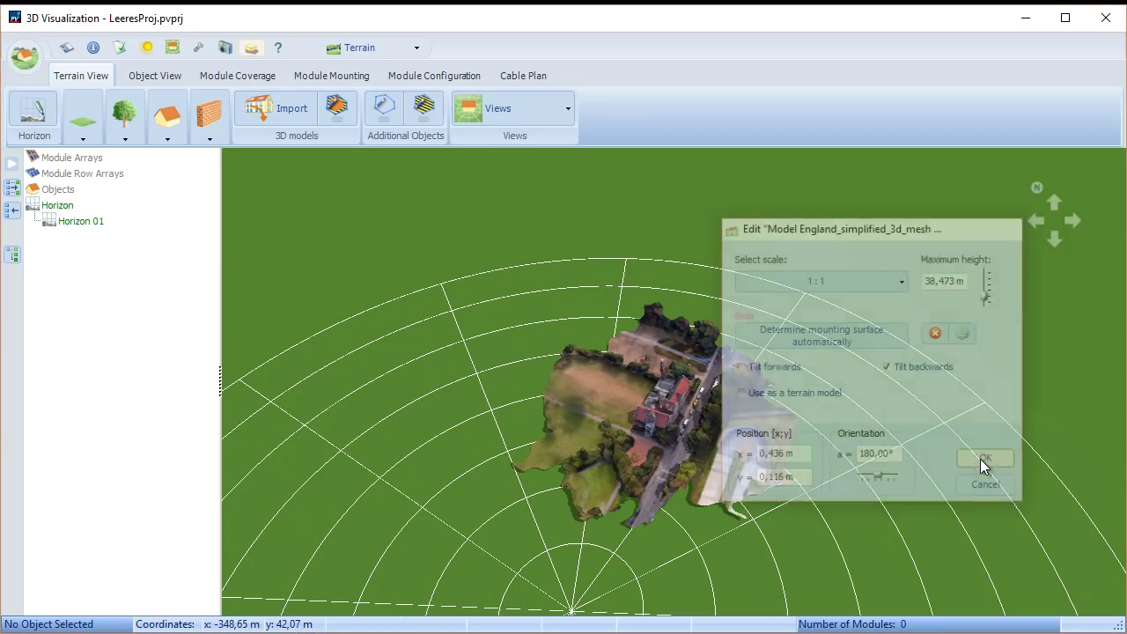
{"action": "right_click_drag", "start_coordinate": [943, 414], "coordinate": [818, 423]}
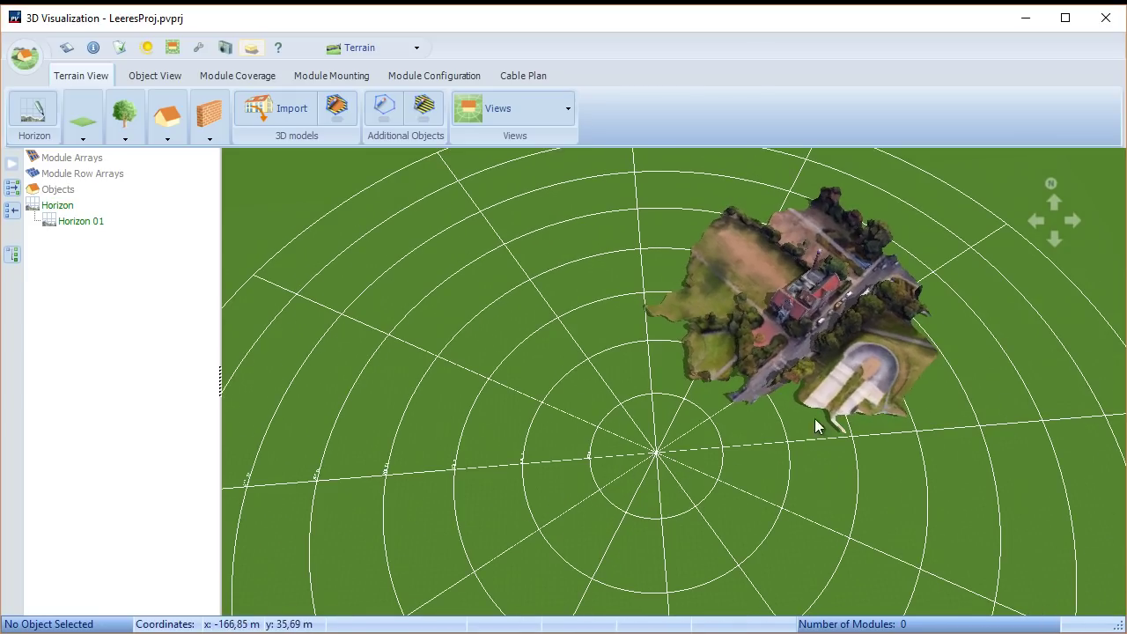
{"action": "left_click", "coordinate": [814, 412]}
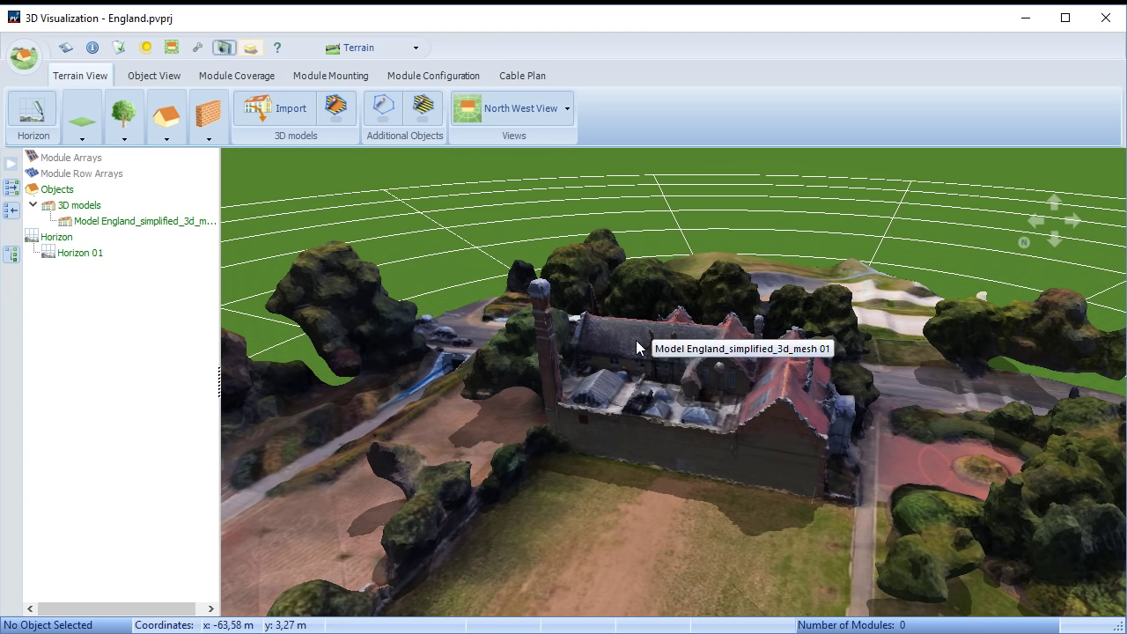
Step: Measure the roof ridge with the 3D model sketch tool, giving 29,565 m
{"action": "scroll", "coordinate": [633, 347], "scroll_direction": "up", "scroll_amount": 3}
{"action": "scroll", "coordinate": [633, 340], "scroll_direction": "up", "scroll_amount": 5}
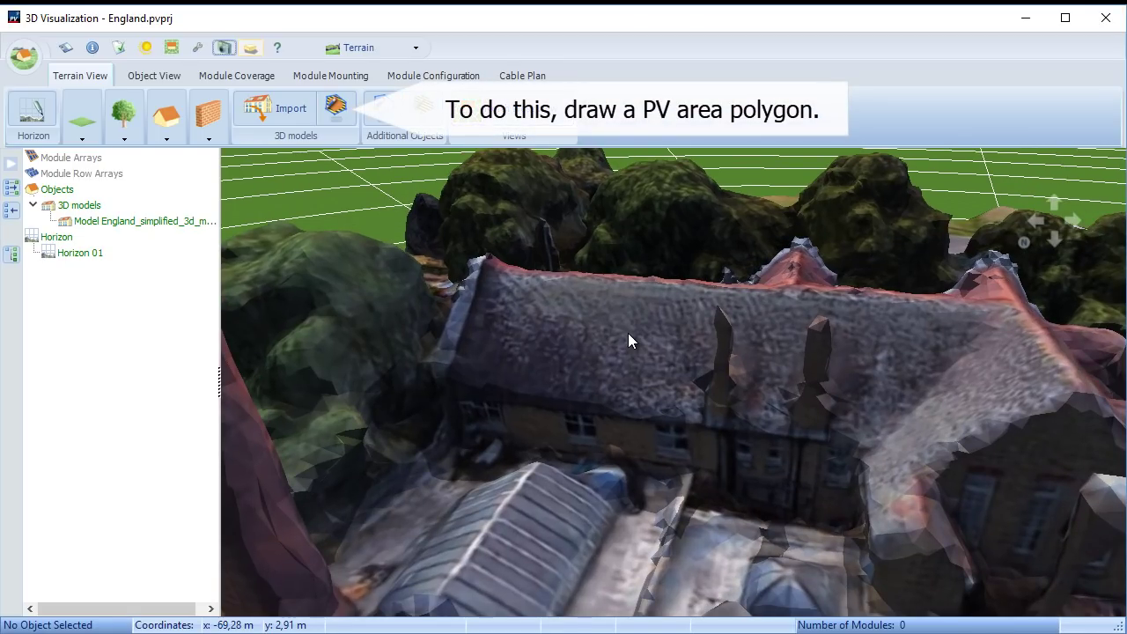
{"action": "left_click", "coordinate": [332, 105]}
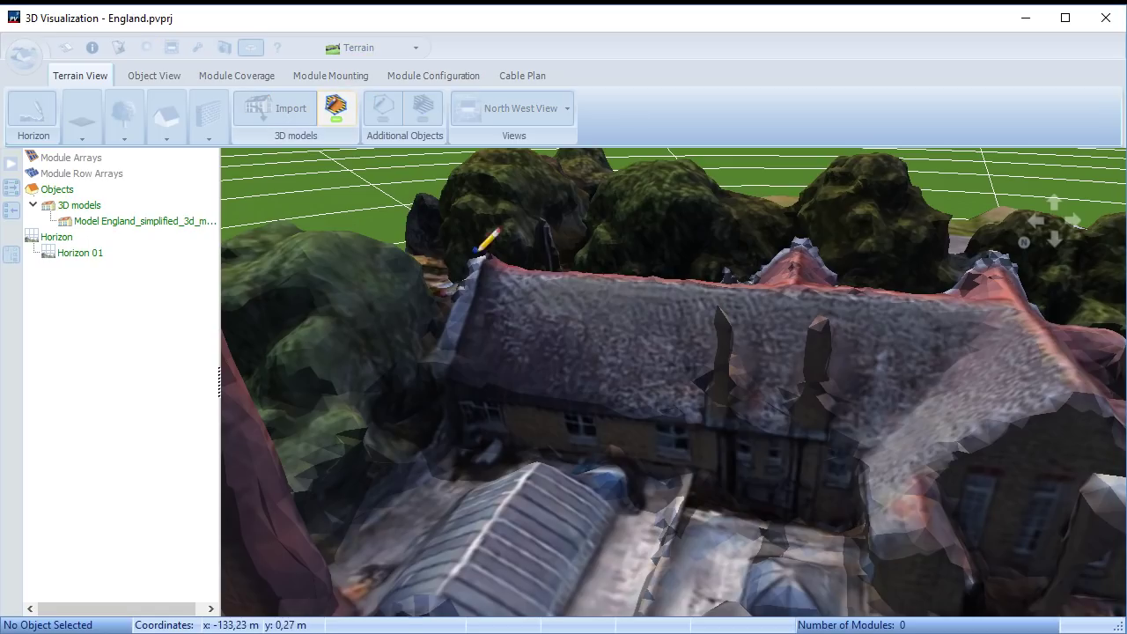
{"action": "left_click", "coordinate": [987, 310]}
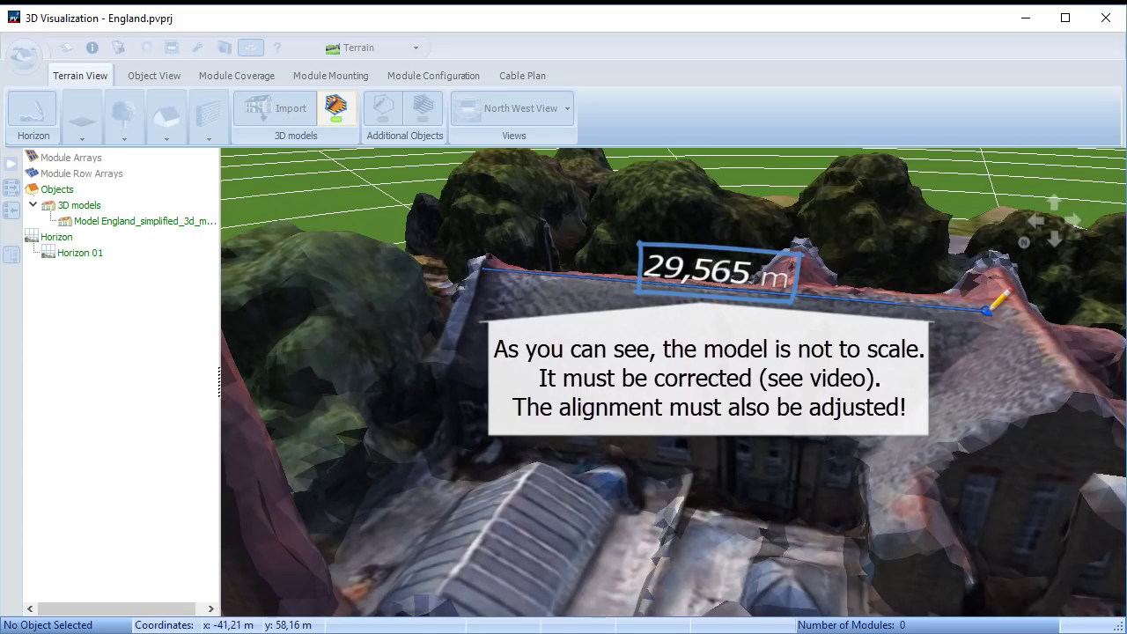
{"action": "double_click", "coordinate": [941, 326]}
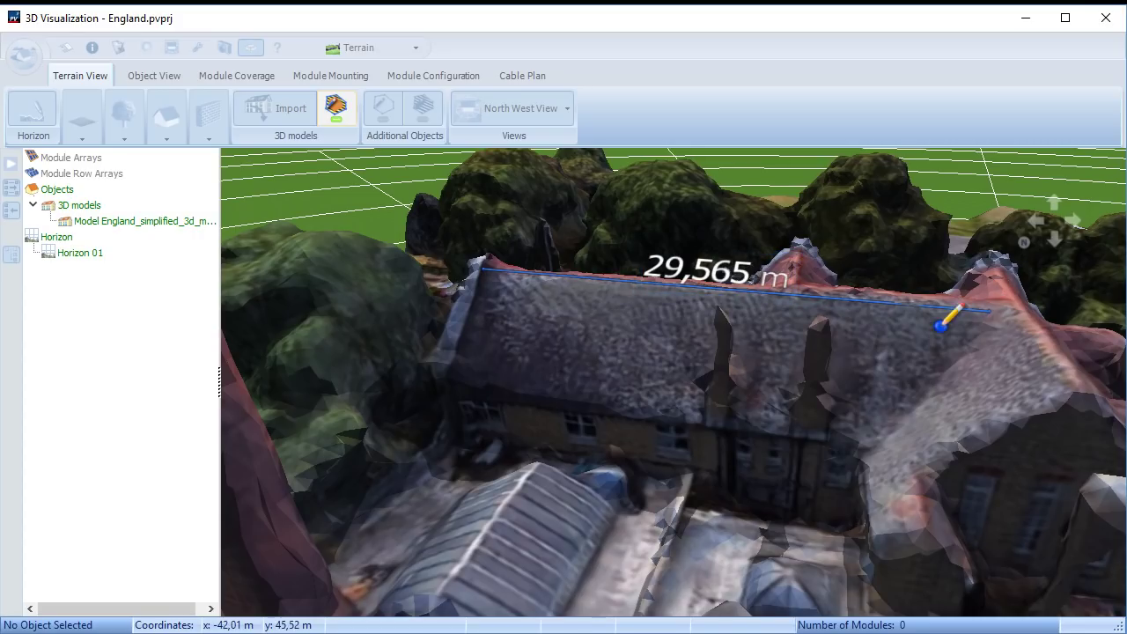
{"action": "left_click", "coordinate": [738, 482]}
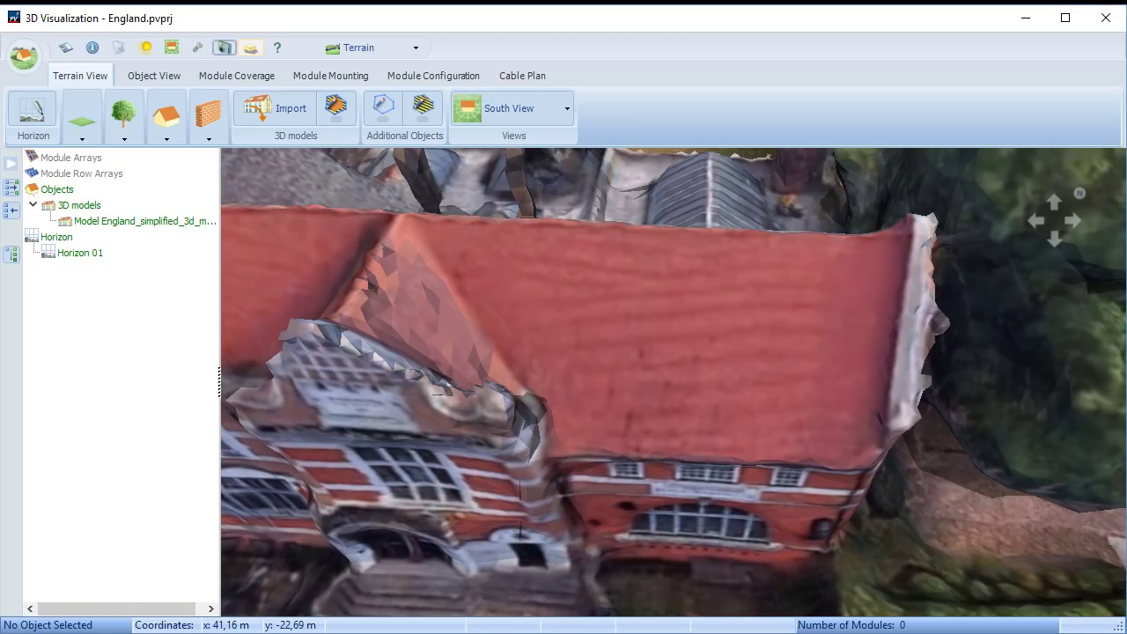
Step: Trace a four-corner mounting surface over the red roof and activate it
{"action": "left_click", "coordinate": [335, 107]}
{"action": "left_click", "coordinate": [424, 226]}
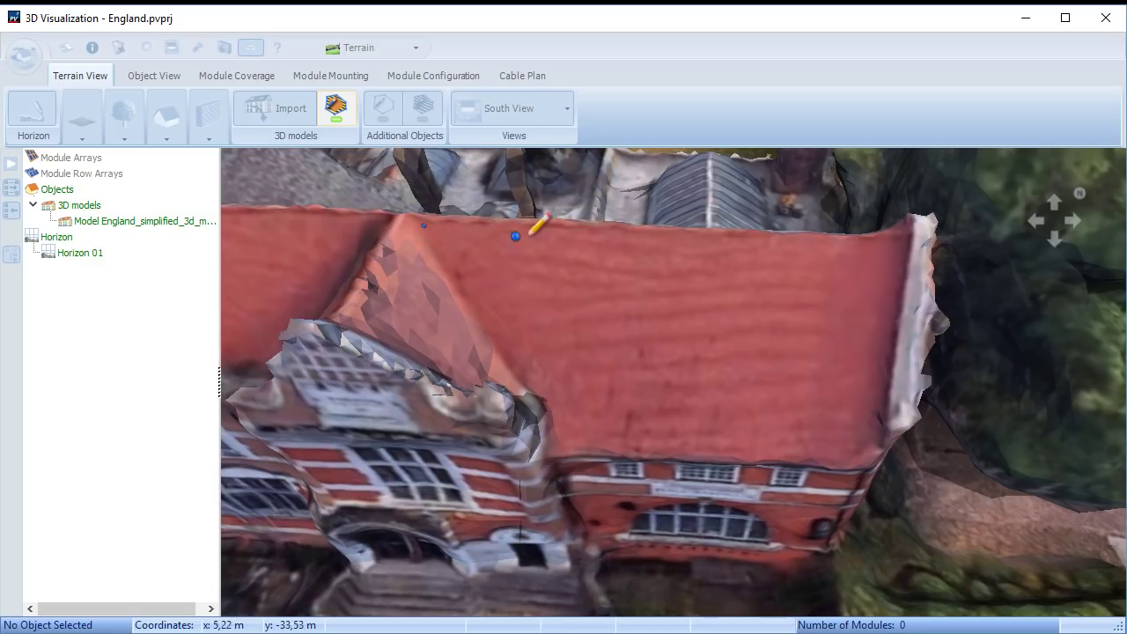
{"action": "left_click", "coordinate": [887, 243]}
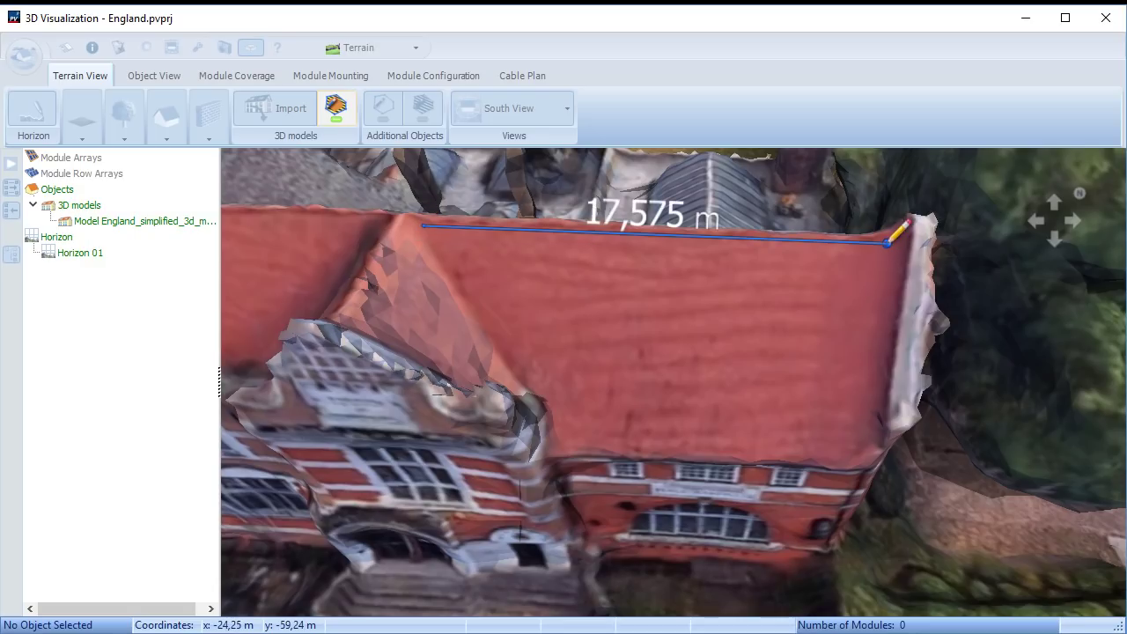
{"action": "left_click", "coordinate": [851, 458]}
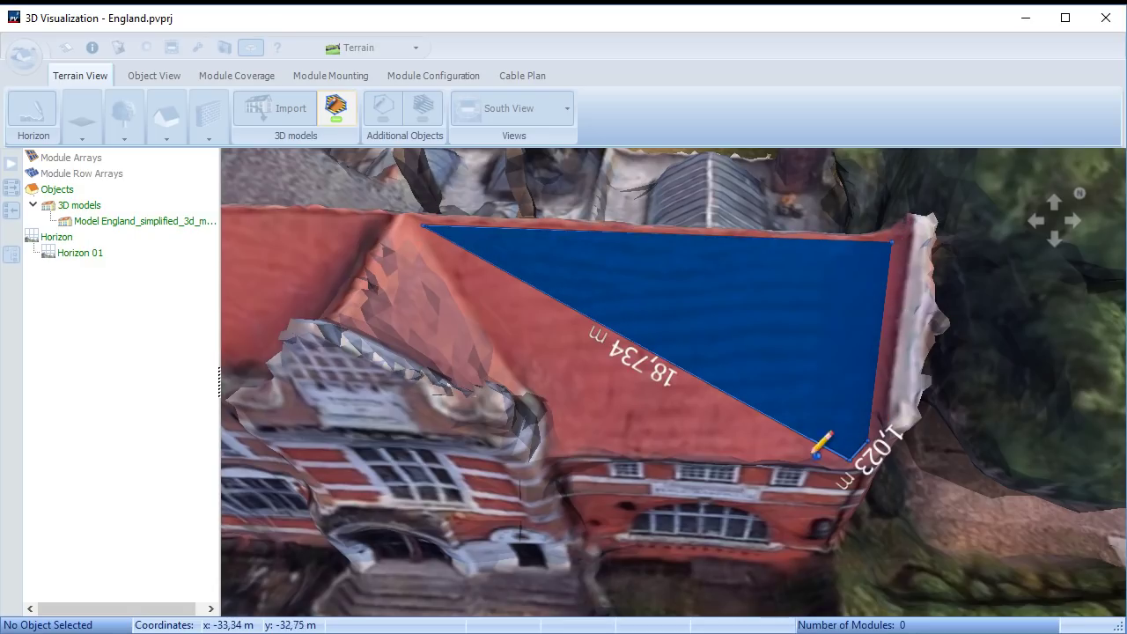
{"action": "left_click", "coordinate": [568, 442]}
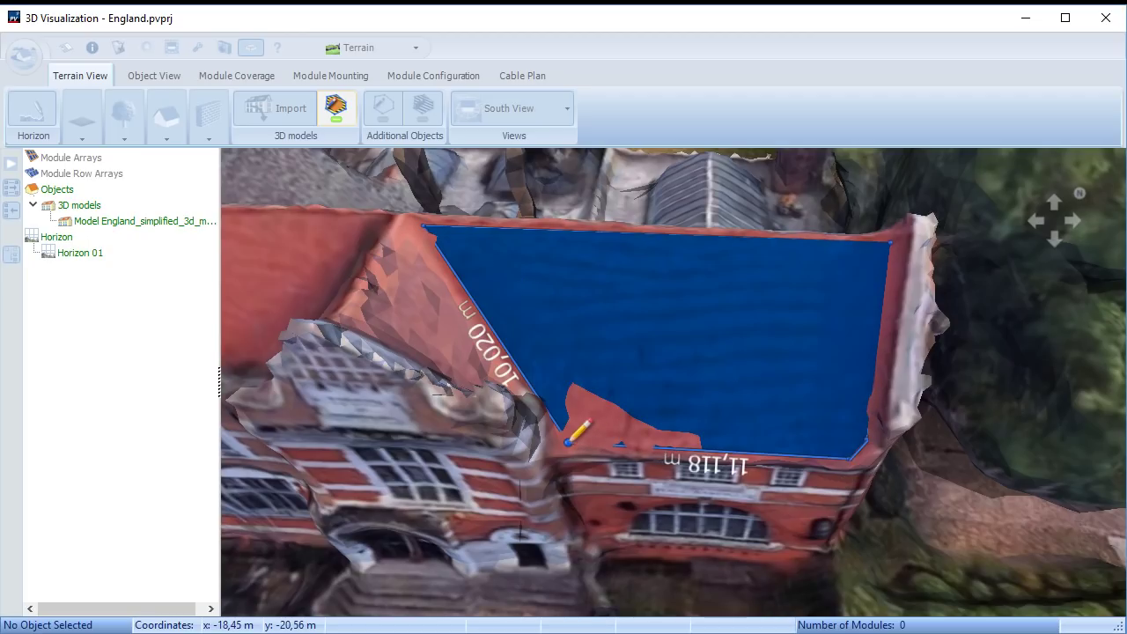
{"action": "key", "text": "Return"}
{"action": "right_click", "coordinate": [668, 325]}
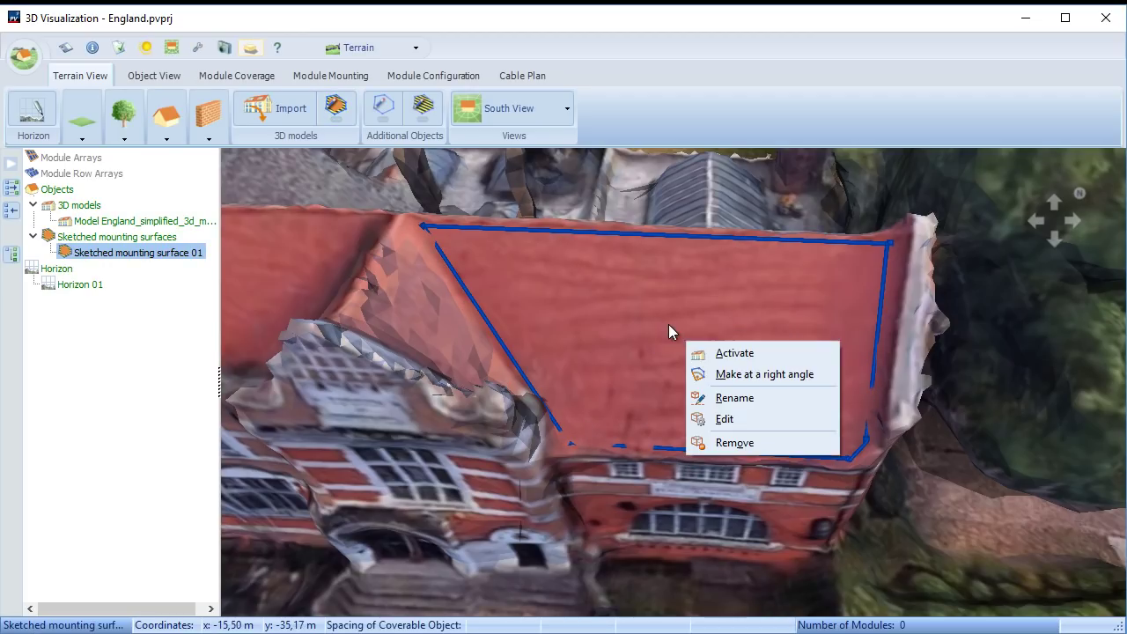
{"action": "left_click", "coordinate": [711, 351]}
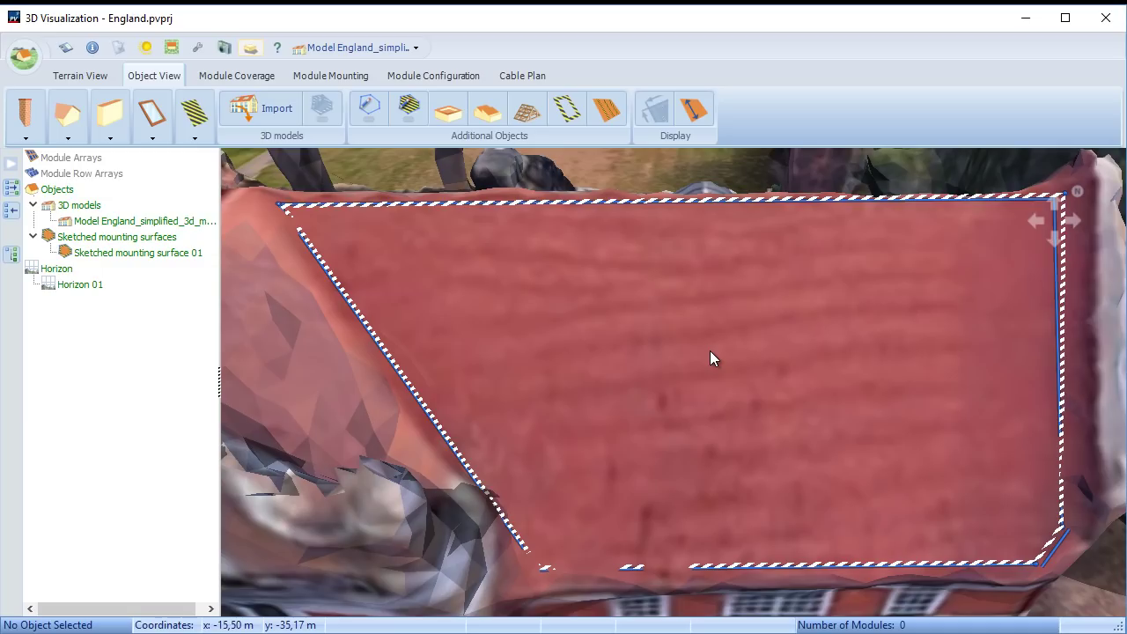
Step: Cover the roof with Module Array 01 of 54 modules and return to Terrain View
{"action": "left_click", "coordinate": [236, 77]}
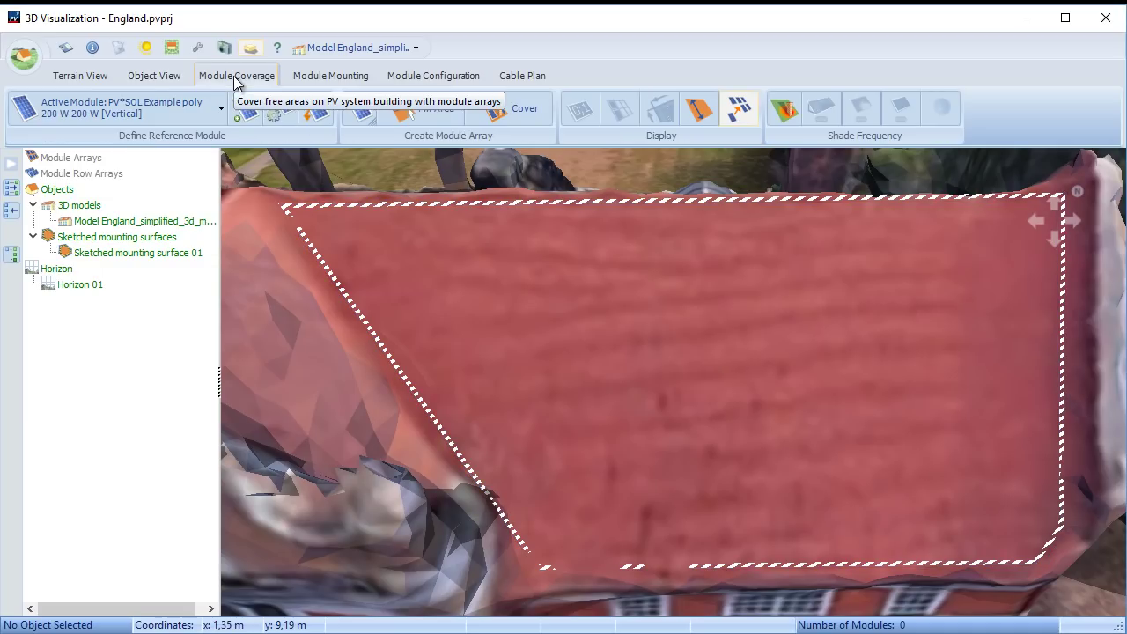
{"action": "left_click", "coordinate": [505, 112]}
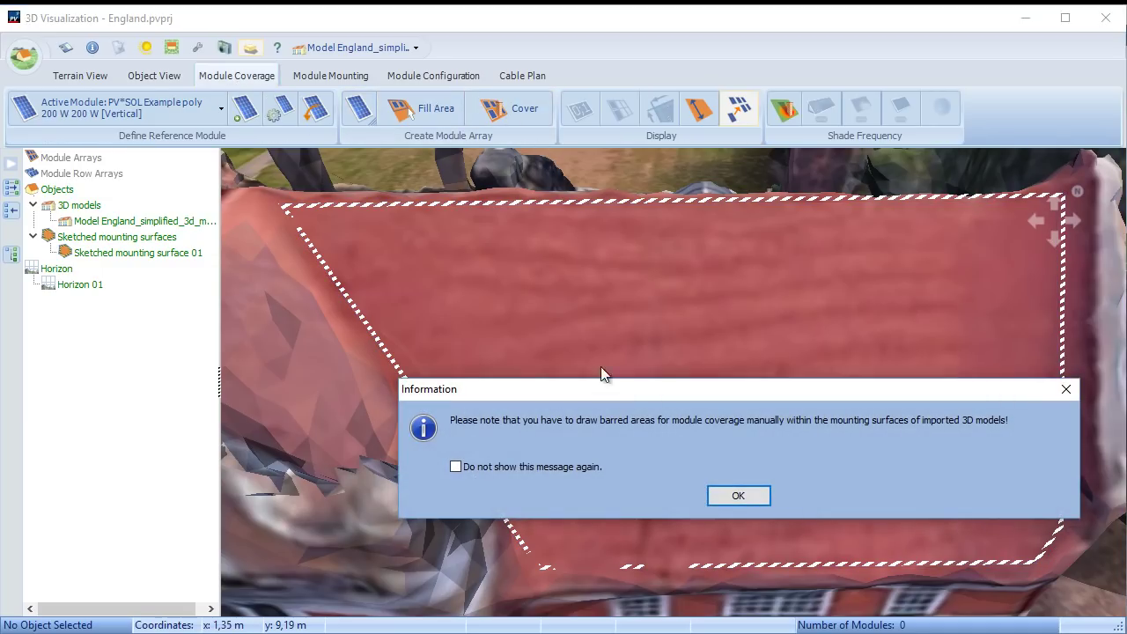
{"action": "left_click", "coordinate": [724, 492]}
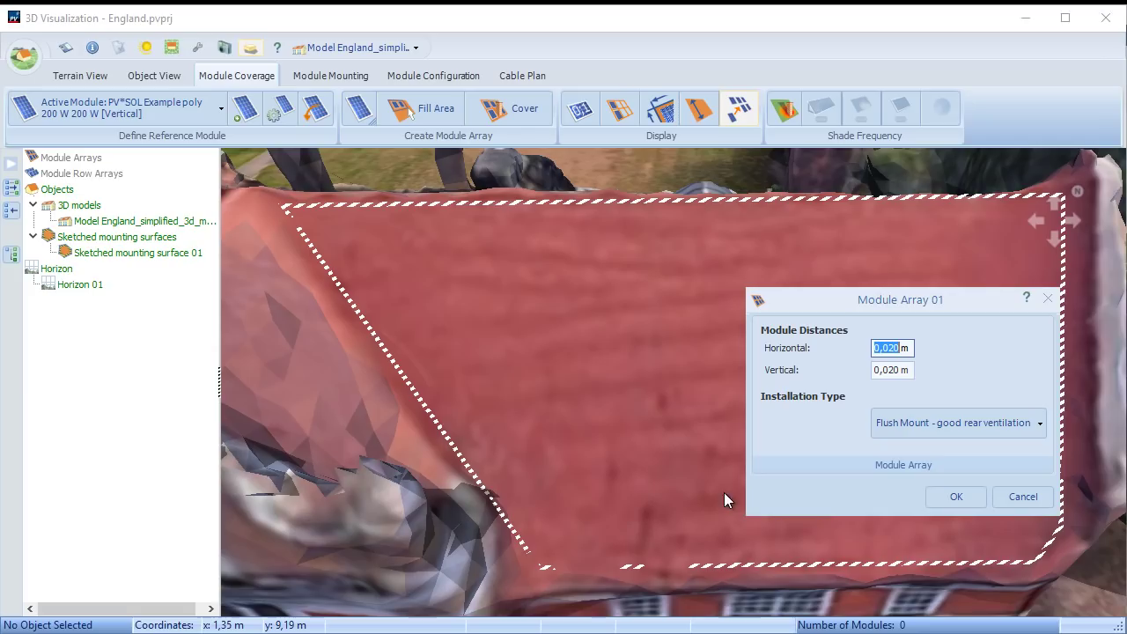
{"action": "left_click", "coordinate": [952, 498]}
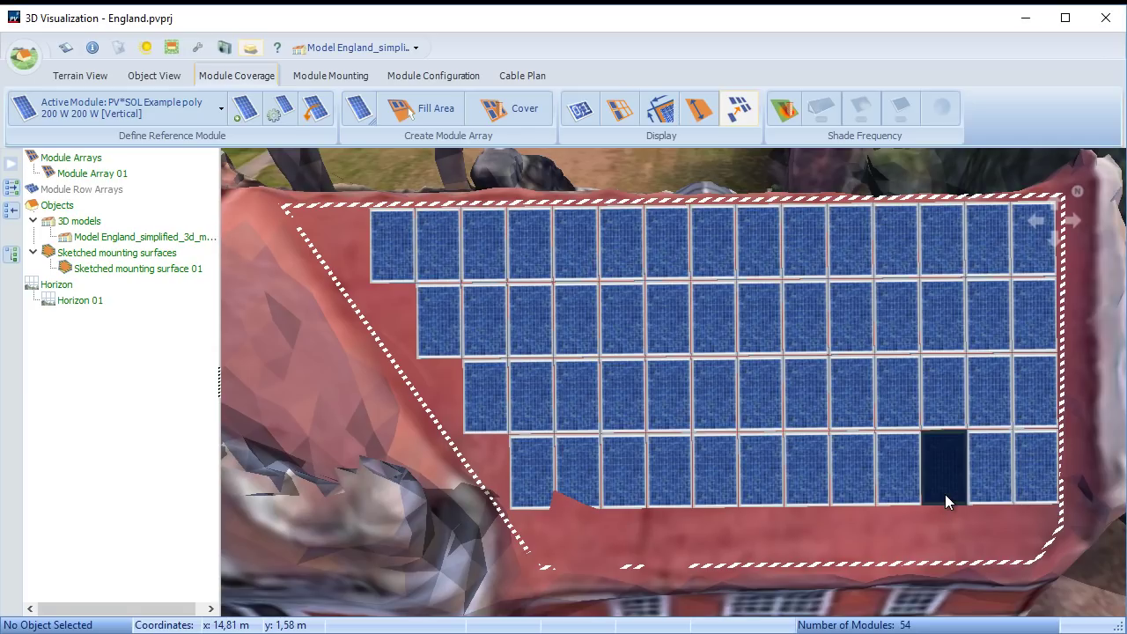
{"action": "left_click", "coordinate": [80, 76]}
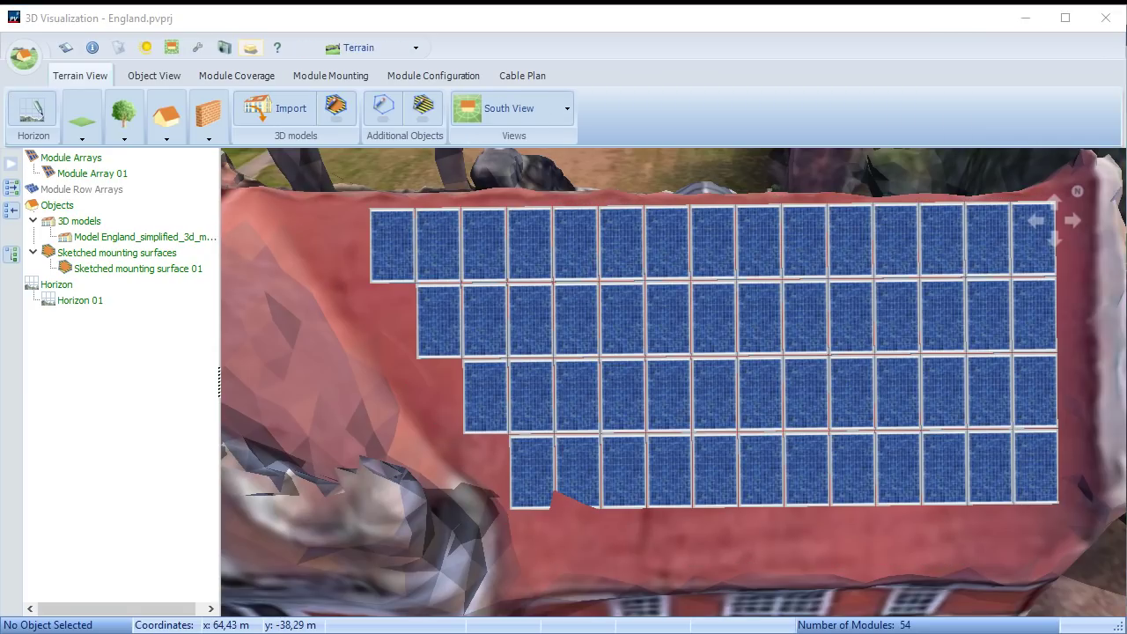